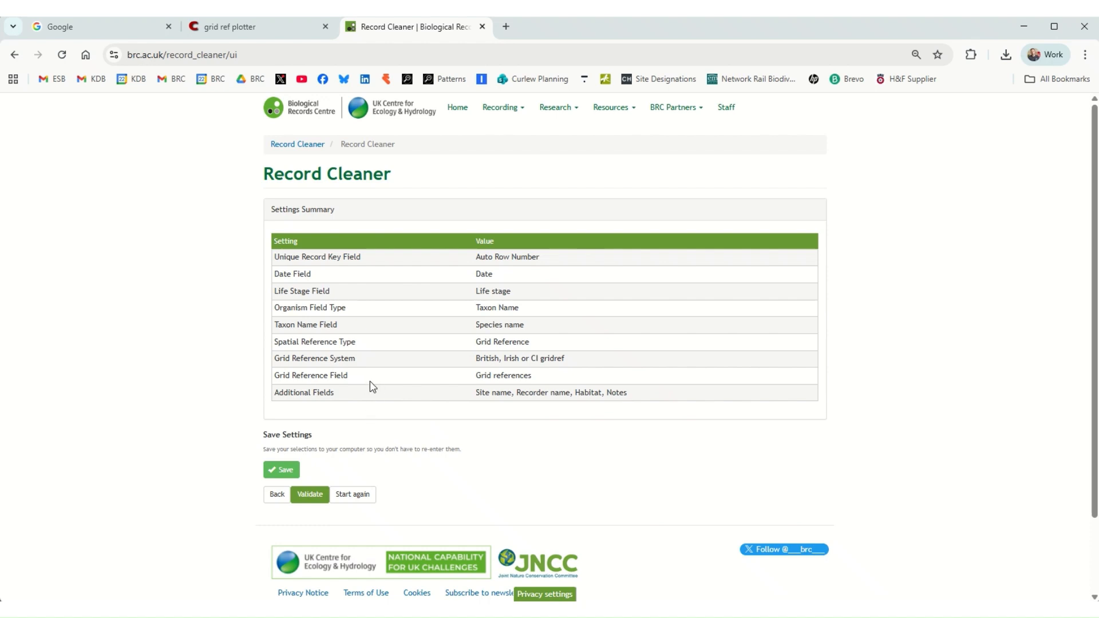
- Validate the uploaded records with the summarised settings, download the validate file and open it in Excel
{"action": "left_click", "coordinate": [309, 495]}
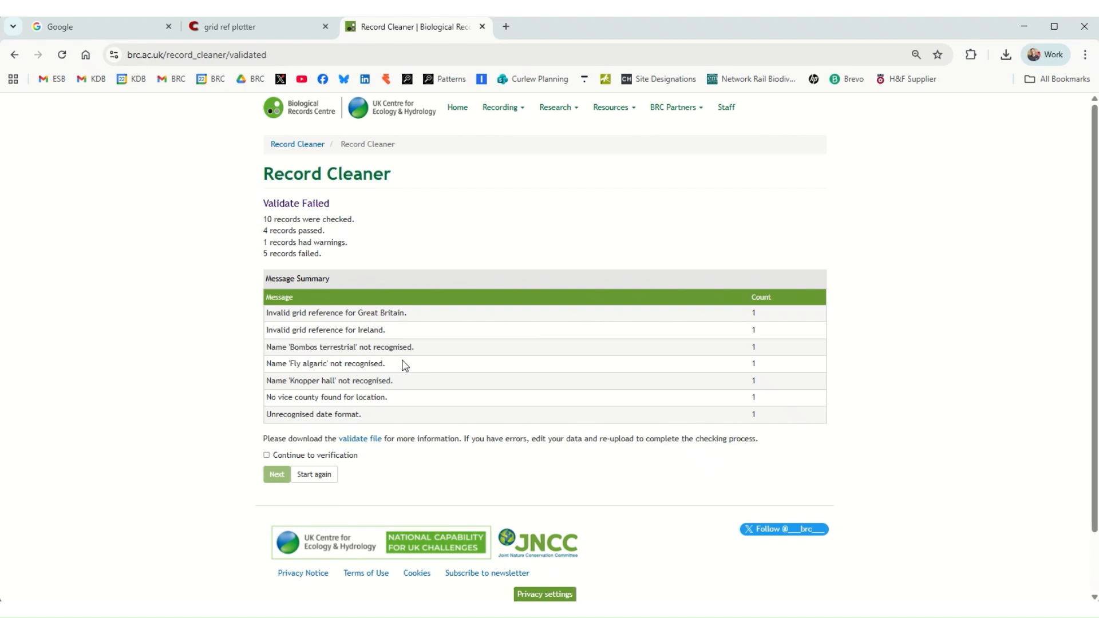
{"action": "left_click", "coordinate": [353, 445]}
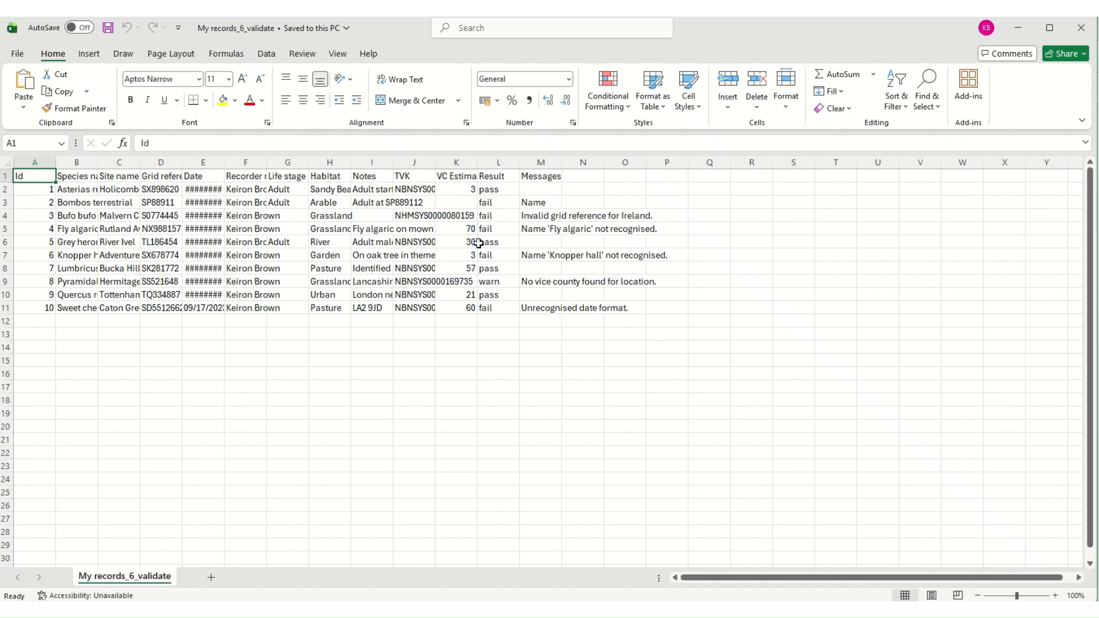
- Fit all column widths and row heights to their contents so every value and message in the sheet is readable
{"action": "left_click_drag", "start_coordinate": [563, 160], "coordinate": [840, 160]}
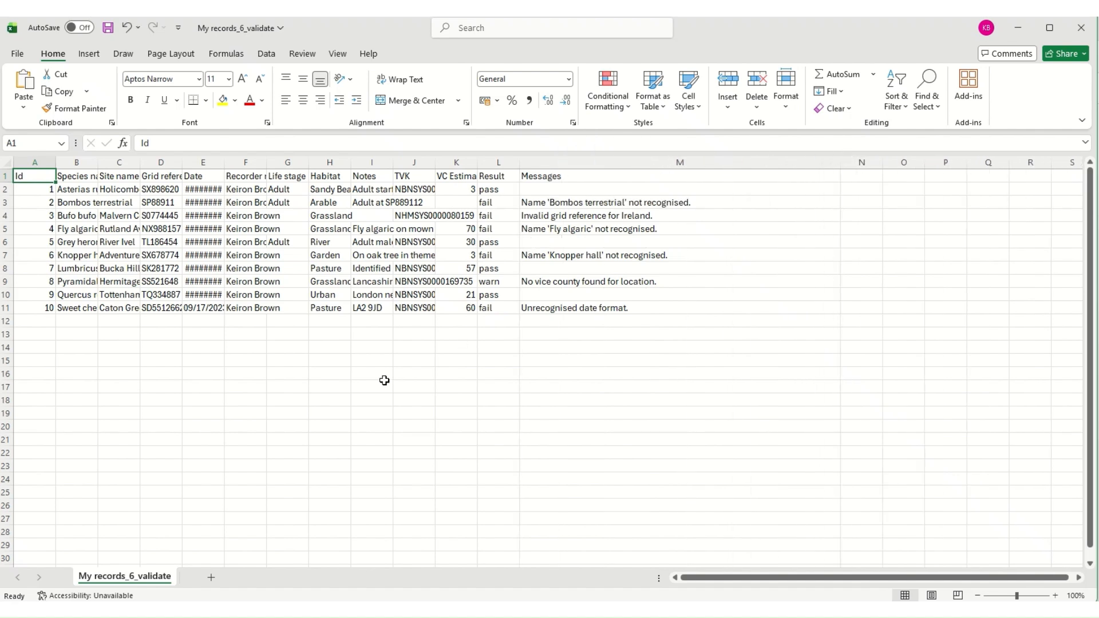
{"action": "left_click", "coordinate": [4, 158]}
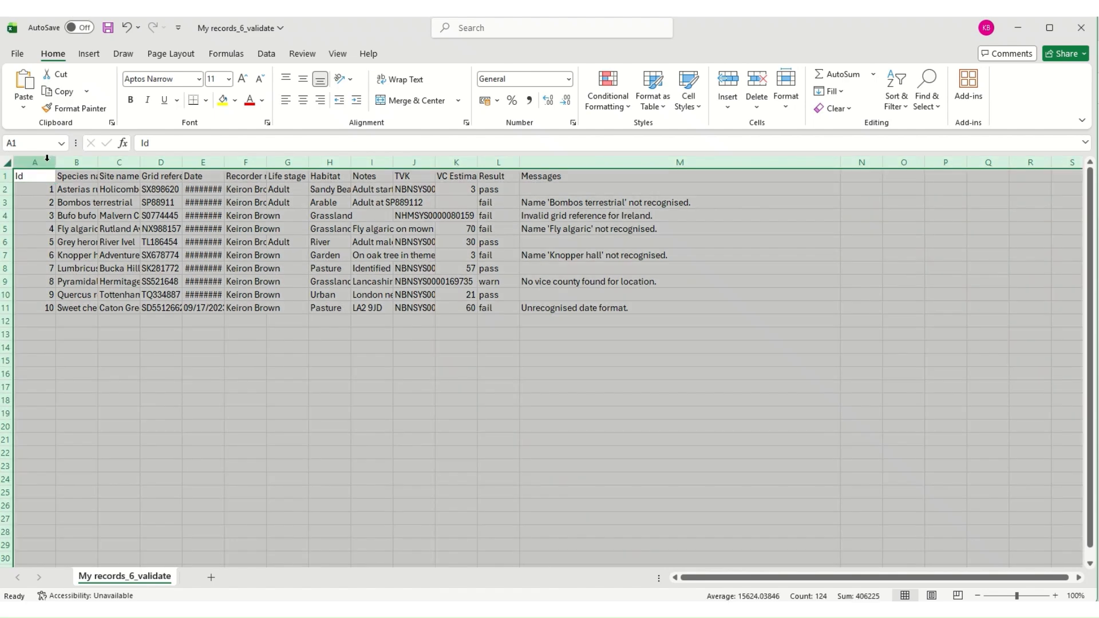
{"action": "double_click", "coordinate": [97, 160]}
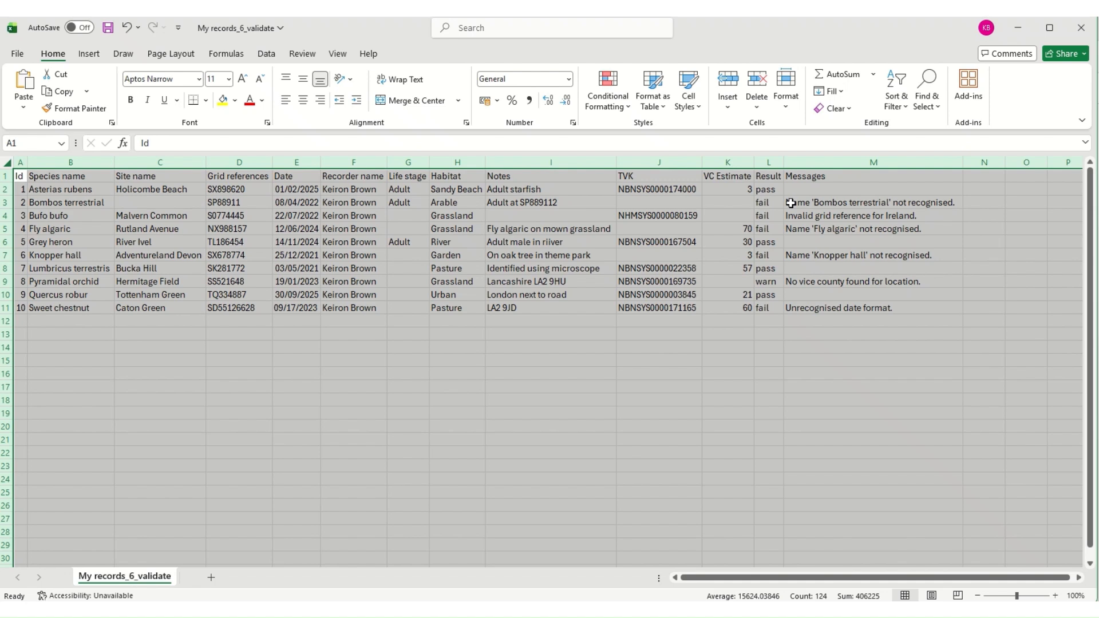
{"action": "double_click", "coordinate": [10, 208]}
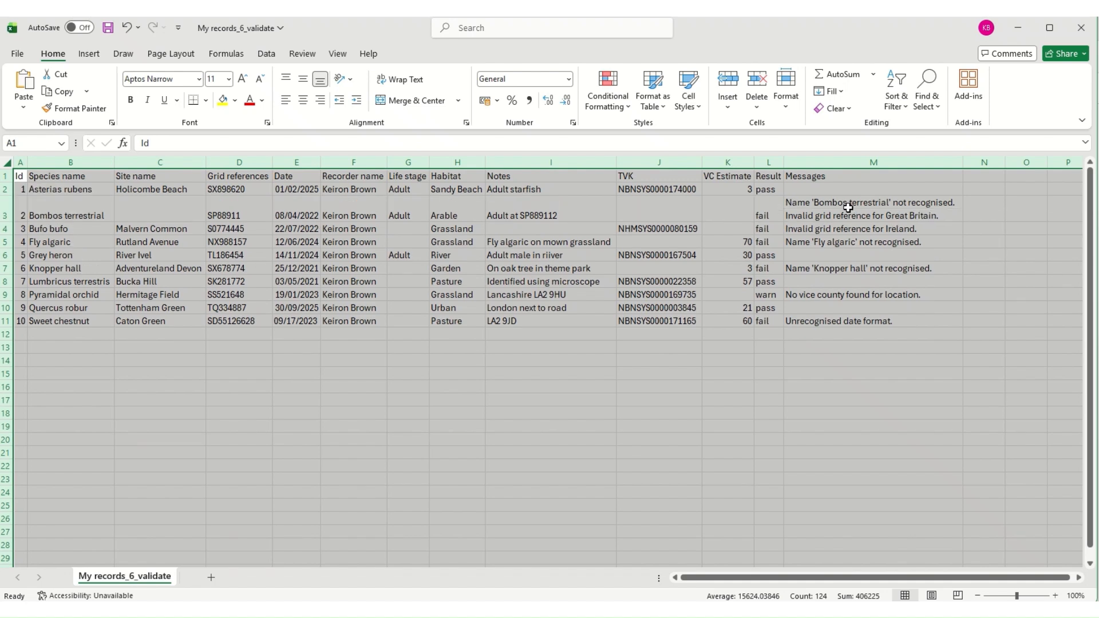
{"action": "left_click", "coordinate": [166, 228]}
{"action": "left_click", "coordinate": [6, 215]}
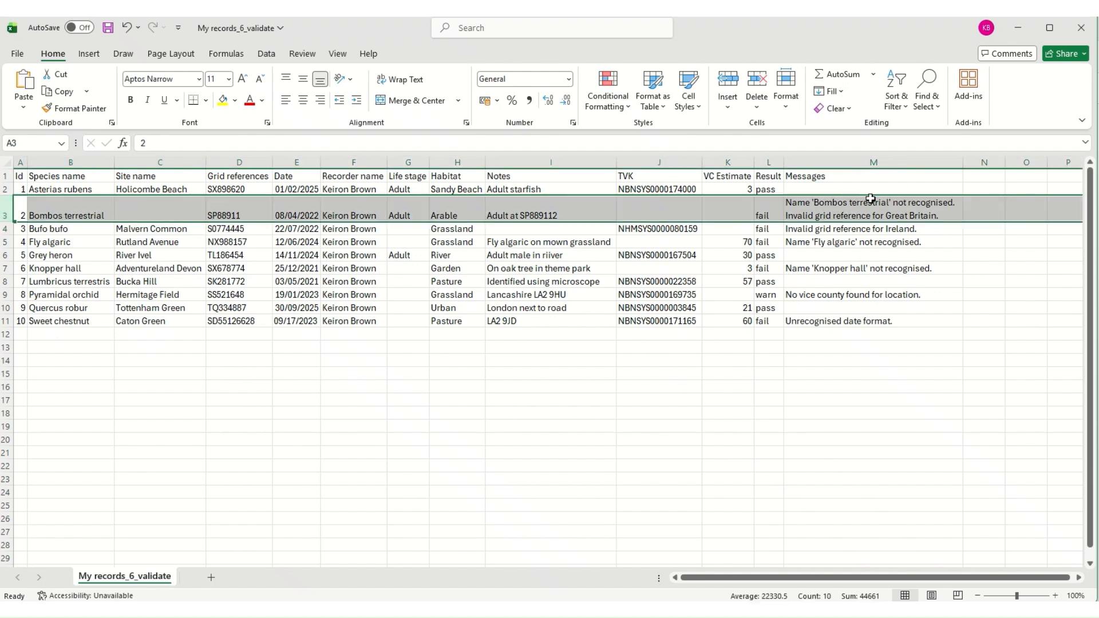
- Align the contents of every cell in the sheet to the vertical middle
{"action": "left_click", "coordinate": [12, 166]}
{"action": "left_click", "coordinate": [302, 79]}
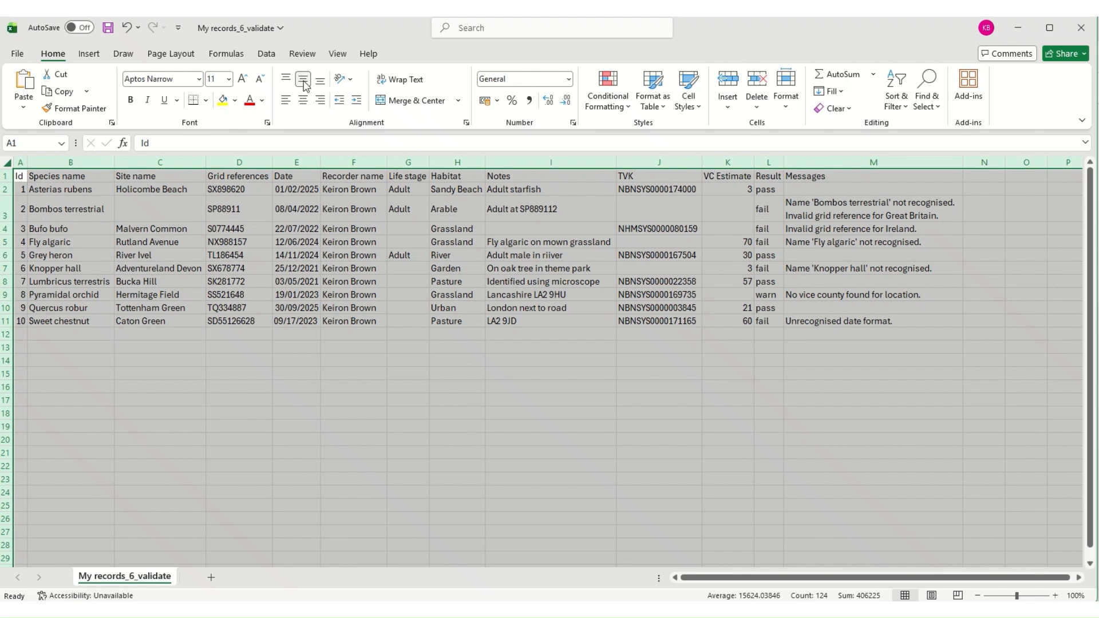
{"action": "left_click", "coordinate": [607, 340]}
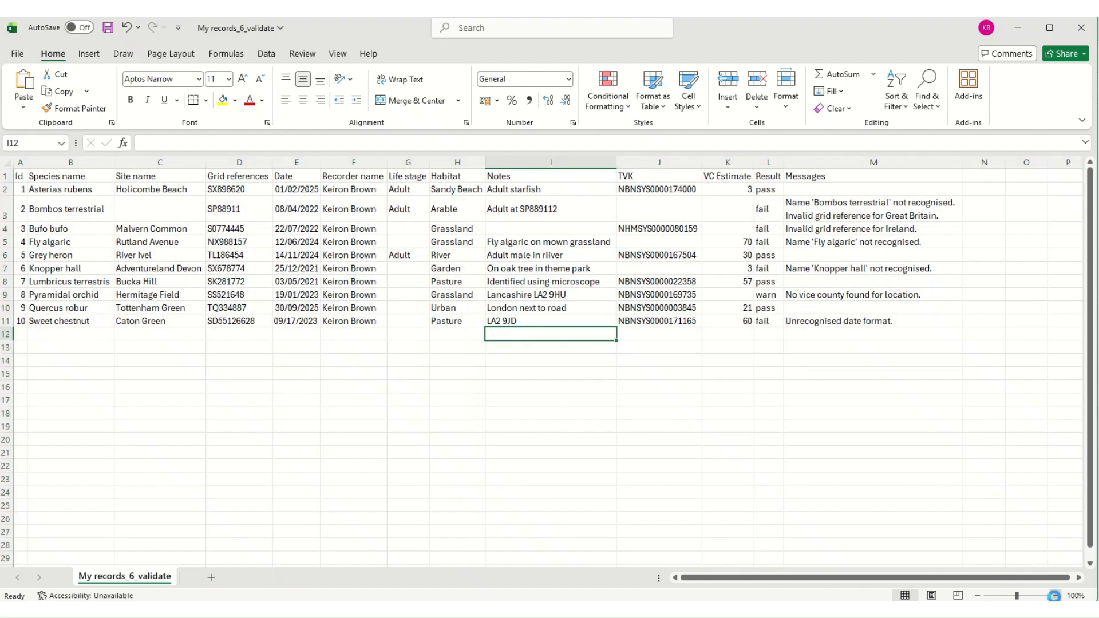
{"action": "left_click", "coordinate": [1054, 596]}
{"action": "left_click", "coordinate": [326, 378]}
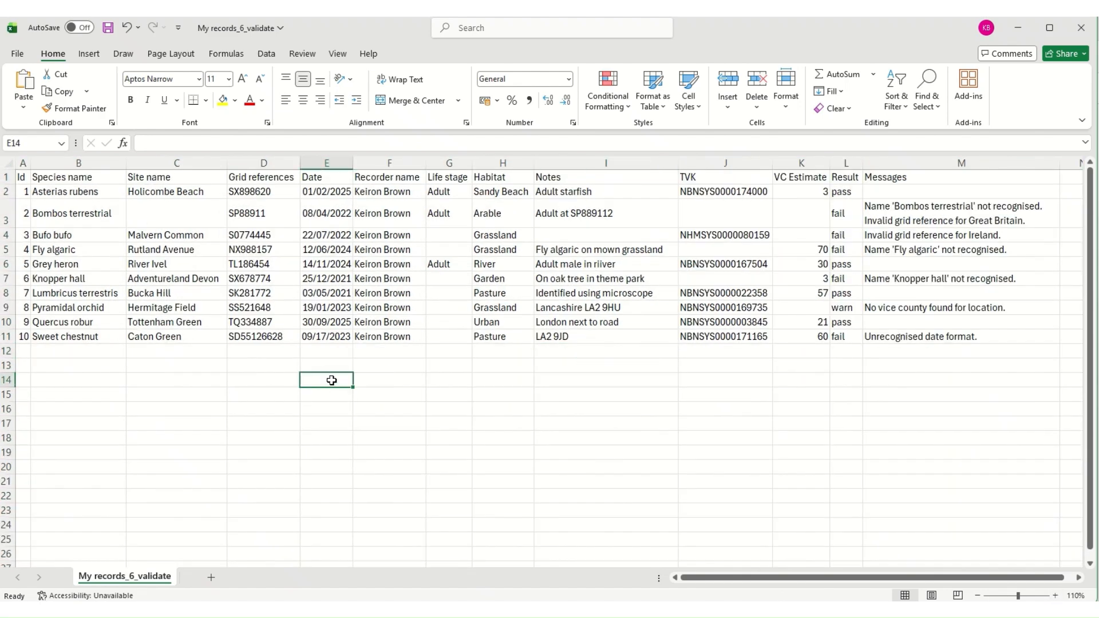
- Examine the Id column, the original Species name to Notes columns, and the added TVK, VC Estimate, Result and Messages columns
{"action": "left_click", "coordinate": [23, 163]}
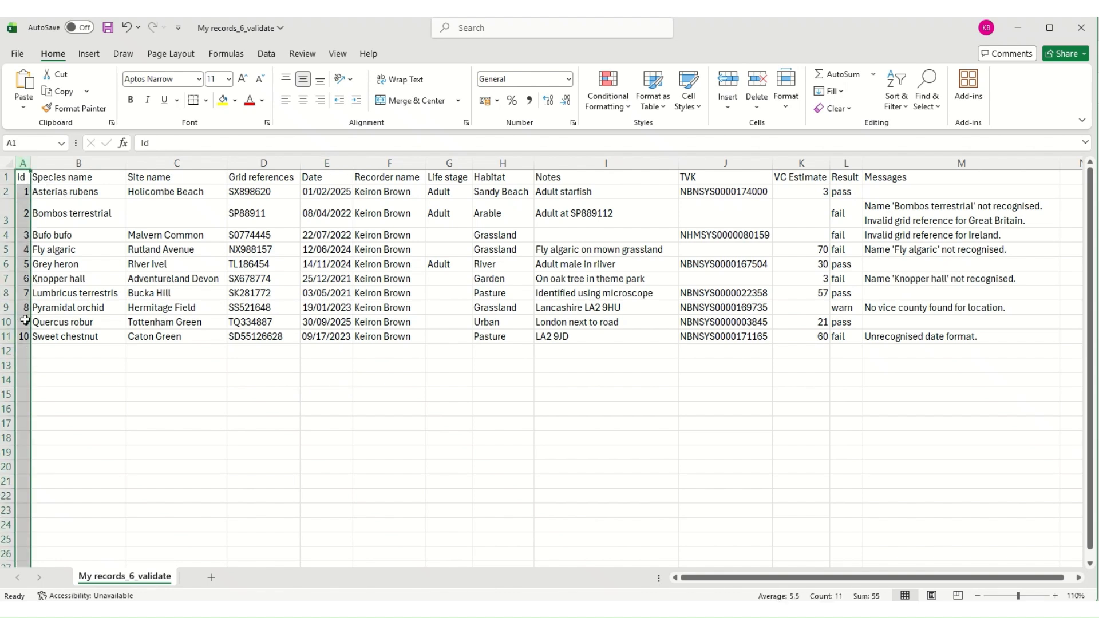
{"action": "left_click", "coordinate": [74, 165]}
{"action": "left_click_drag", "start_coordinate": [74, 165], "coordinate": [610, 169]}
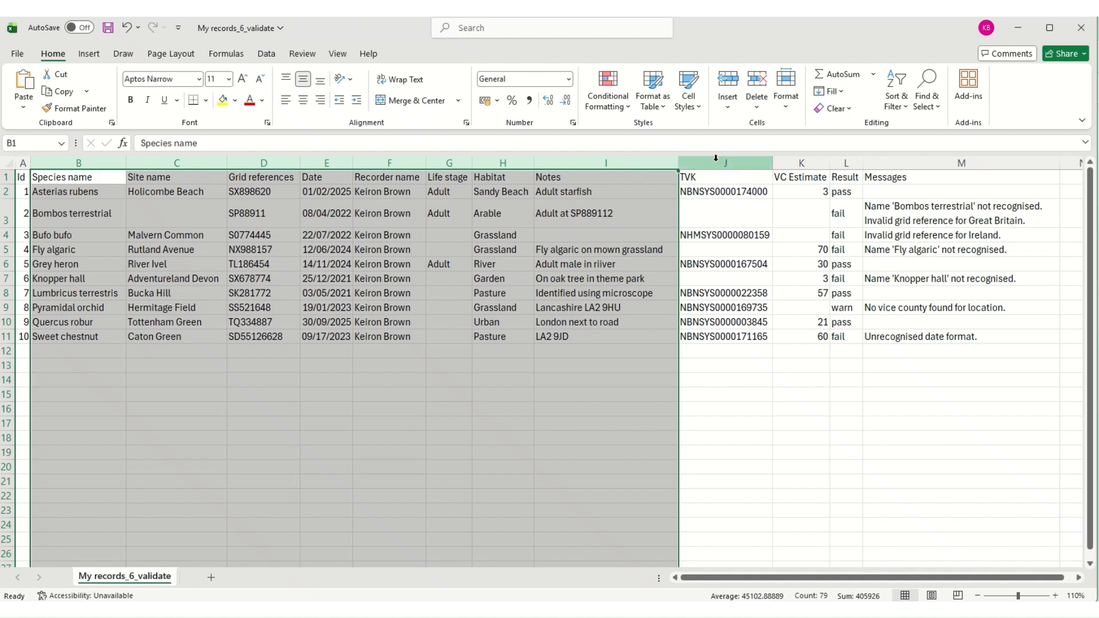
{"action": "left_click_drag", "start_coordinate": [725, 164], "coordinate": [935, 162]}
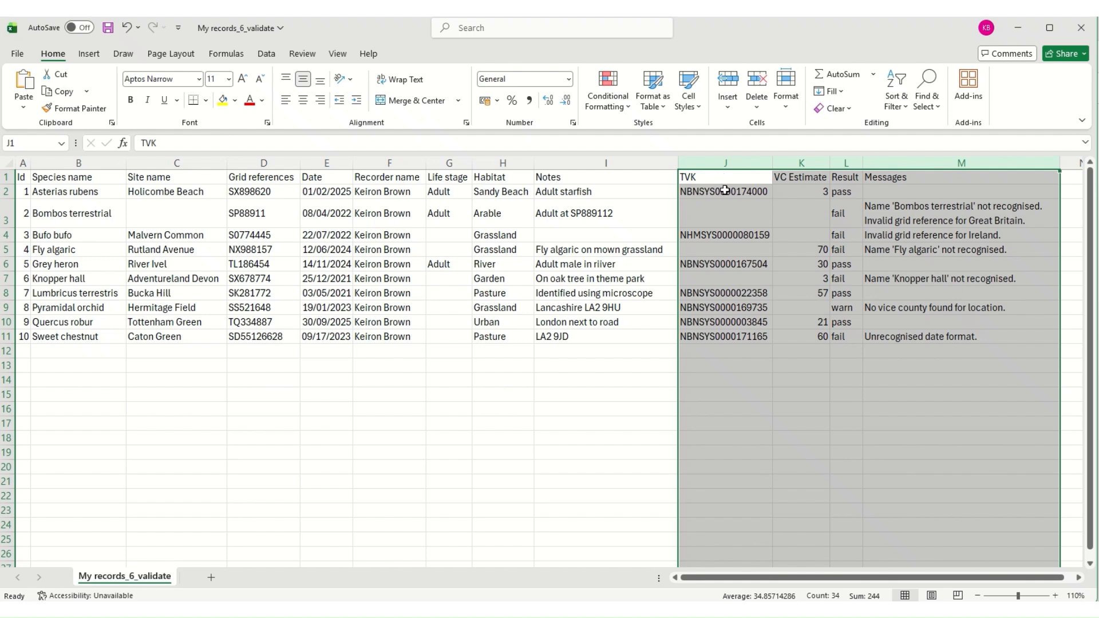
{"action": "left_click", "coordinate": [707, 195]}
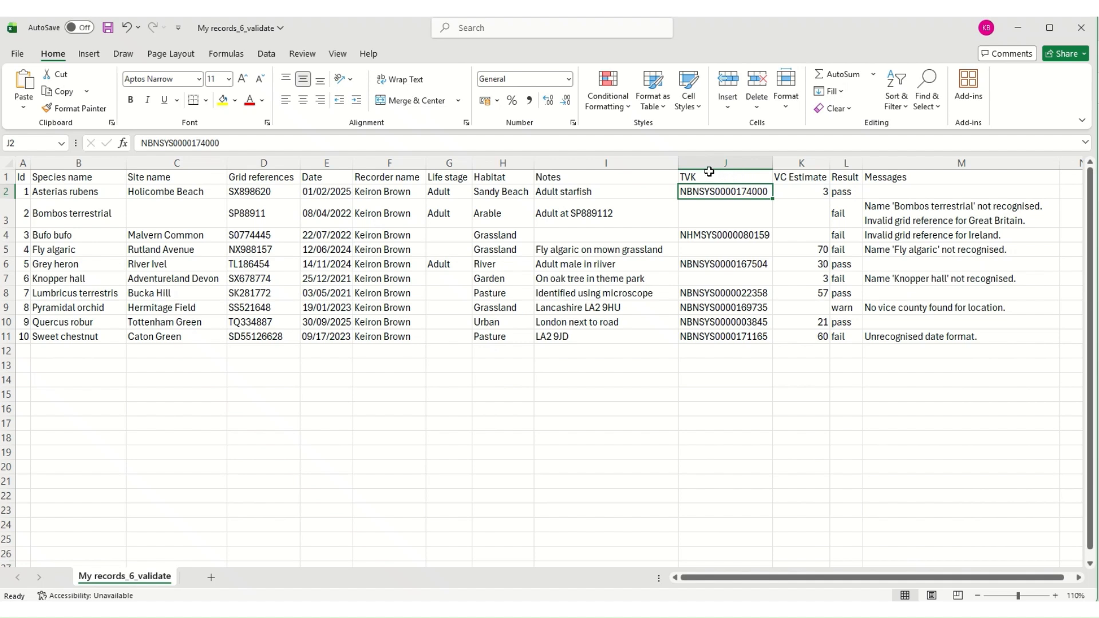
{"action": "left_click", "coordinate": [791, 163]}
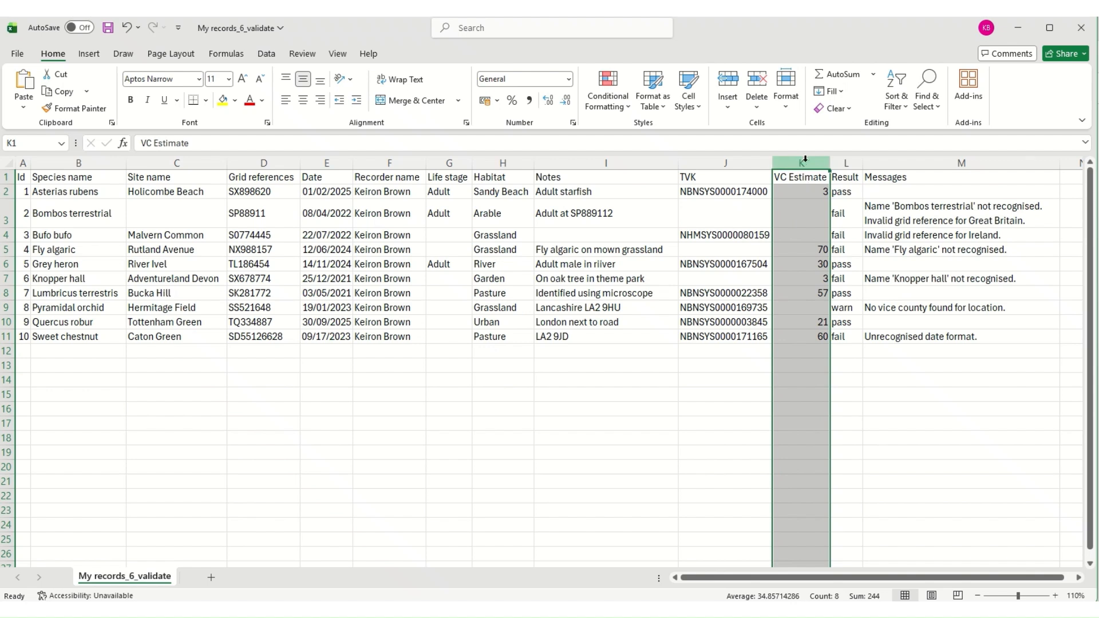
{"action": "left_click", "coordinate": [850, 156]}
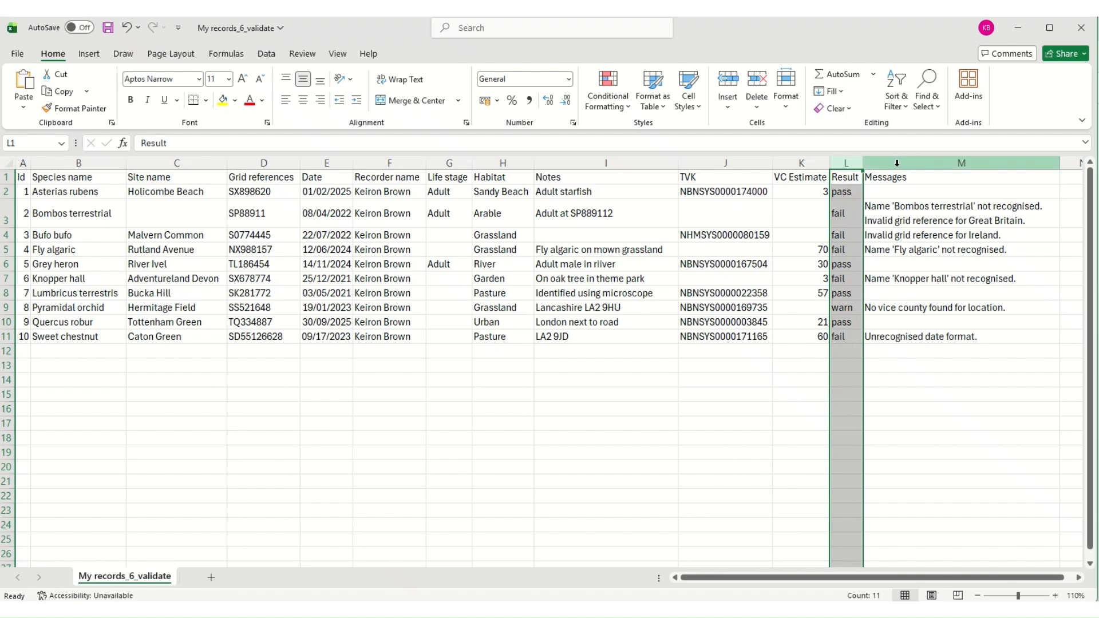
{"action": "left_click", "coordinate": [897, 163]}
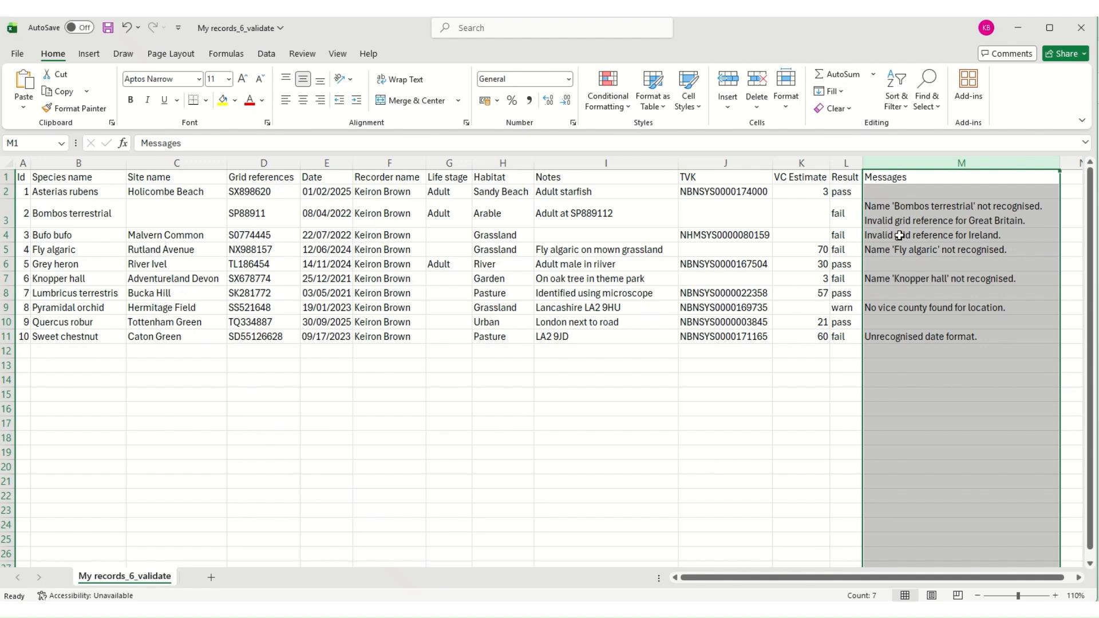
- Fill every fail and warn cell in the Result column with standard orange
{"action": "left_click", "coordinate": [837, 216]}
{"action": "left_click", "coordinate": [843, 234]}
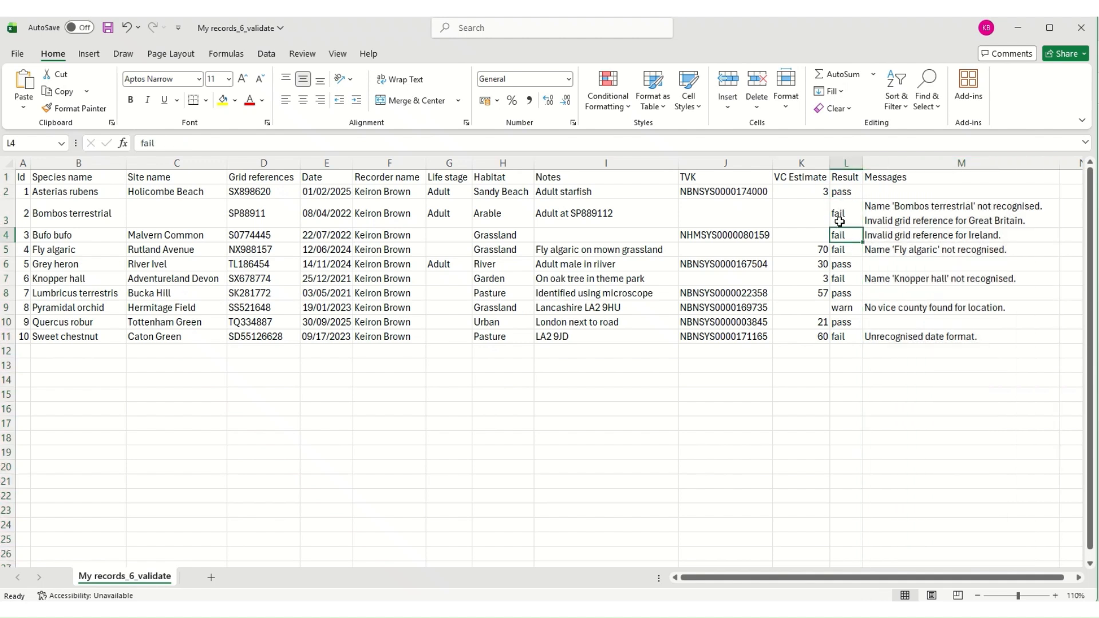
{"action": "left_click", "coordinate": [839, 222], "text": "ctrl"}
{"action": "left_click", "coordinate": [843, 252], "text": "ctrl"}
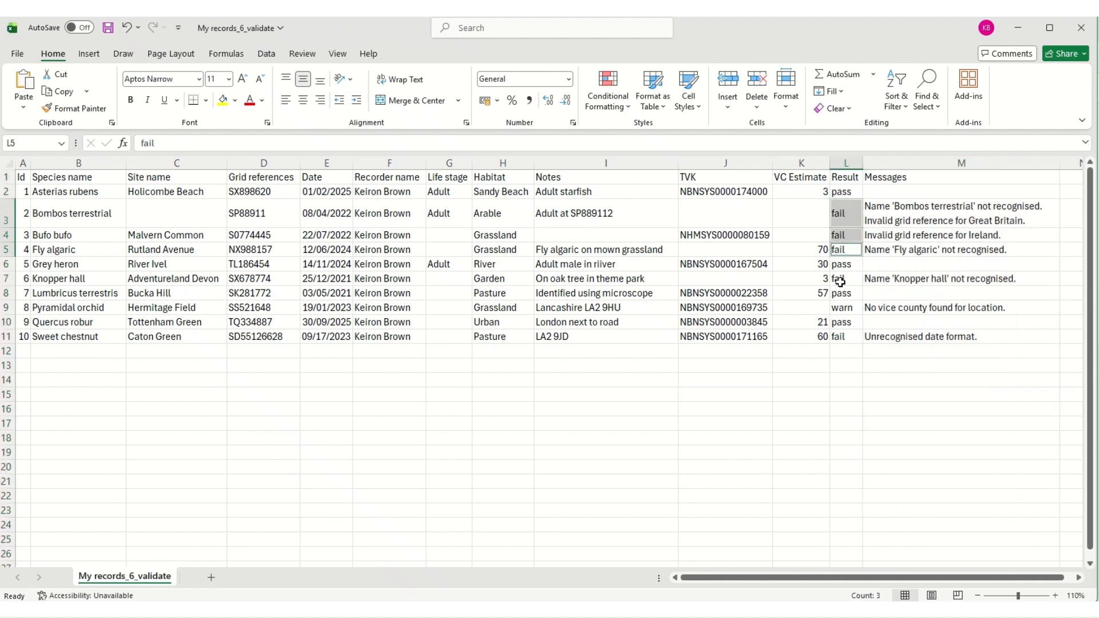
{"action": "left_click", "coordinate": [840, 281], "text": "ctrl"}
{"action": "left_click", "coordinate": [843, 308], "text": "ctrl"}
{"action": "left_click", "coordinate": [837, 338], "text": "ctrl"}
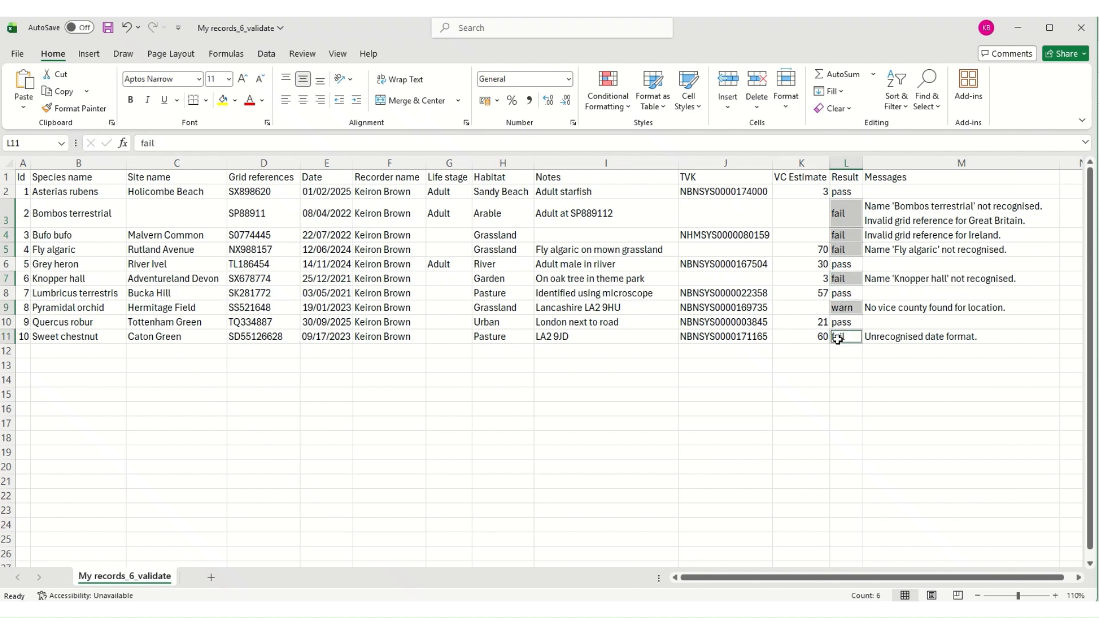
{"action": "left_click", "coordinate": [235, 101]}
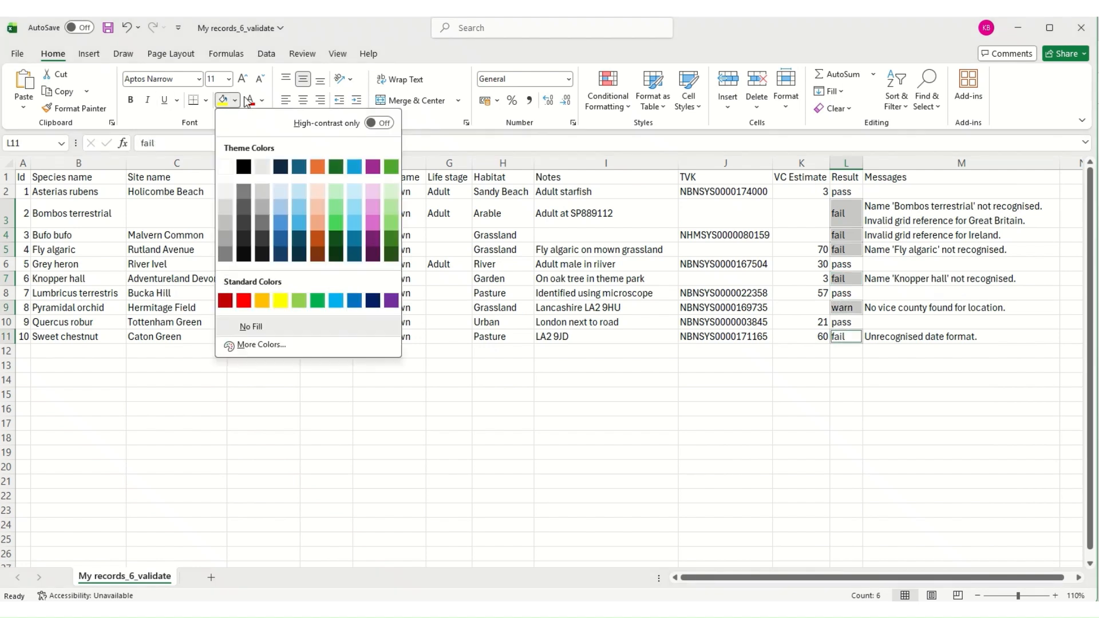
{"action": "left_click", "coordinate": [261, 301]}
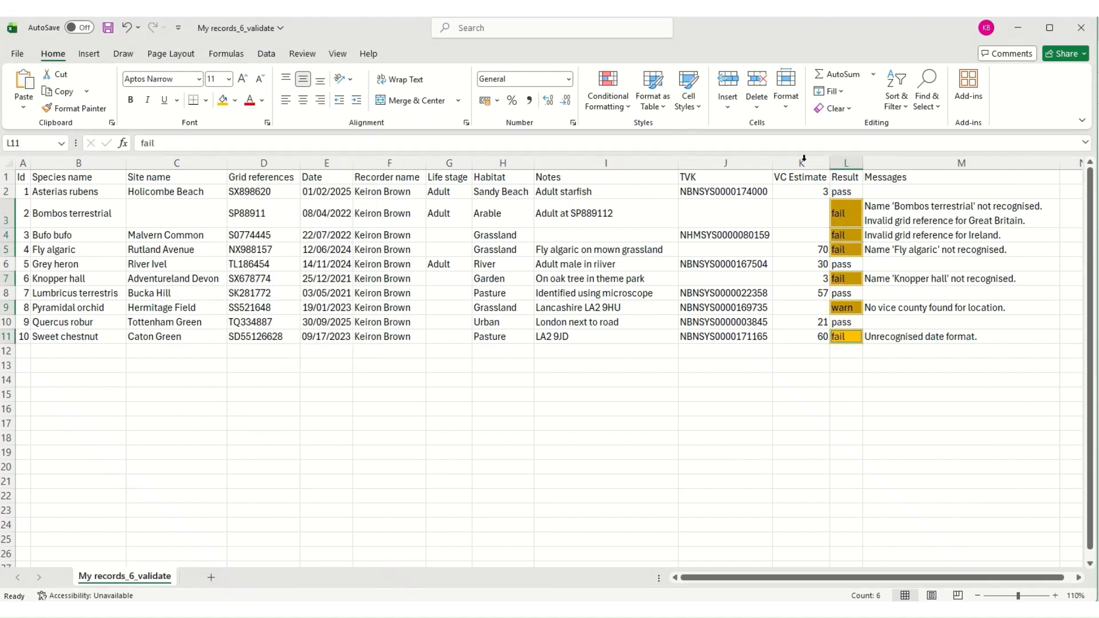
{"action": "left_click", "coordinate": [906, 319]}
- Check the Messages column, and fill the species name and grid reference of the Bombos terrestrial record with orange
{"action": "left_click_drag", "start_coordinate": [927, 216], "coordinate": [932, 250]}
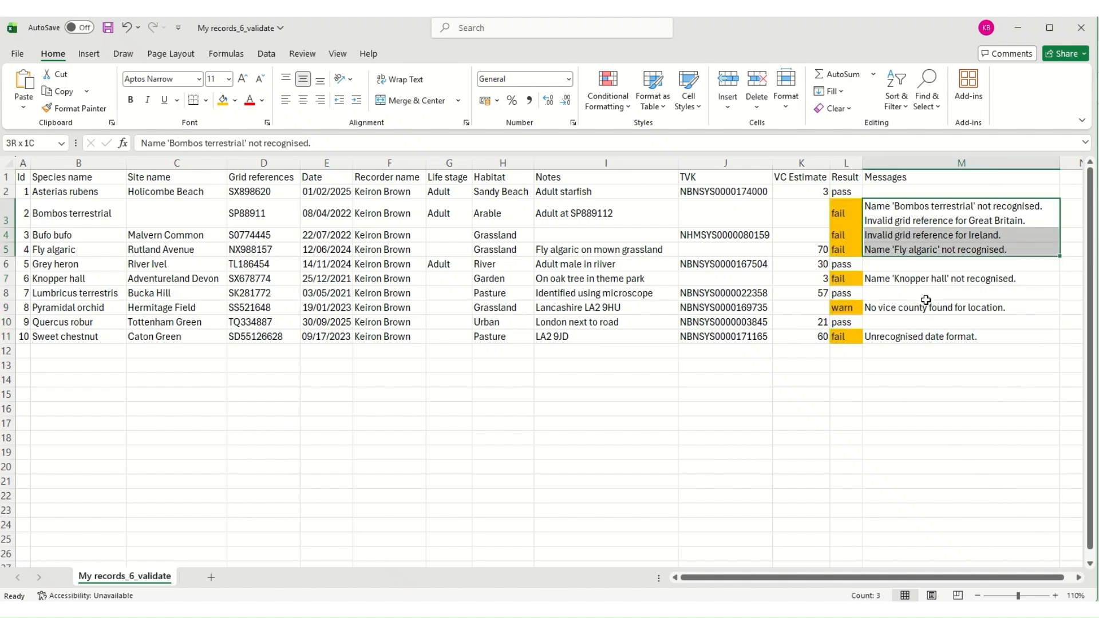
{"action": "left_click_drag", "start_coordinate": [926, 300], "coordinate": [925, 336]}
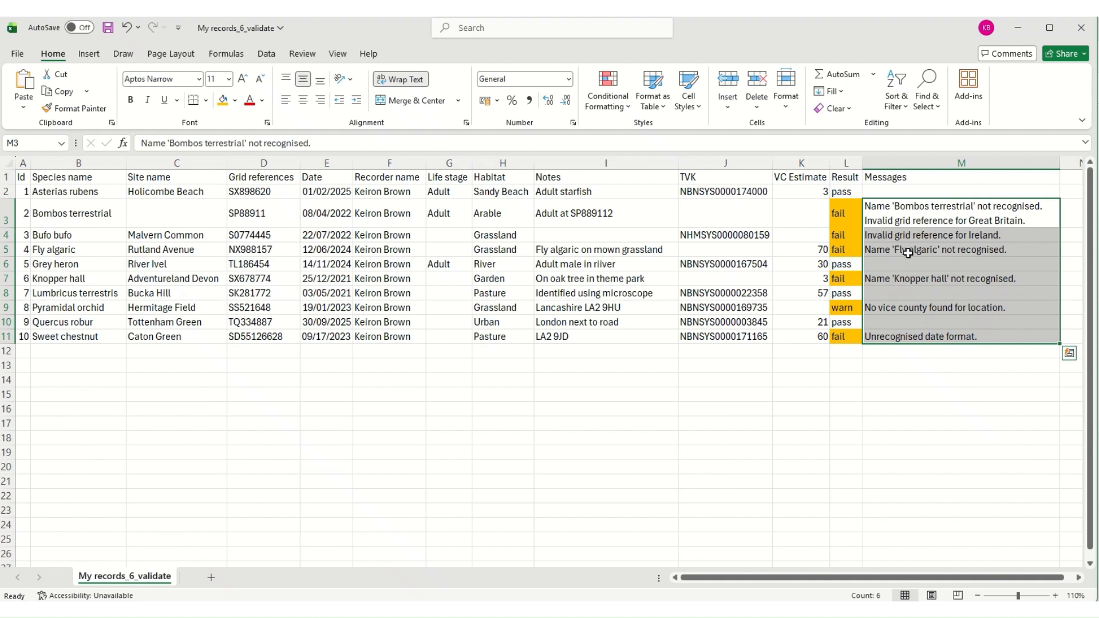
{"action": "left_click", "coordinate": [925, 213]}
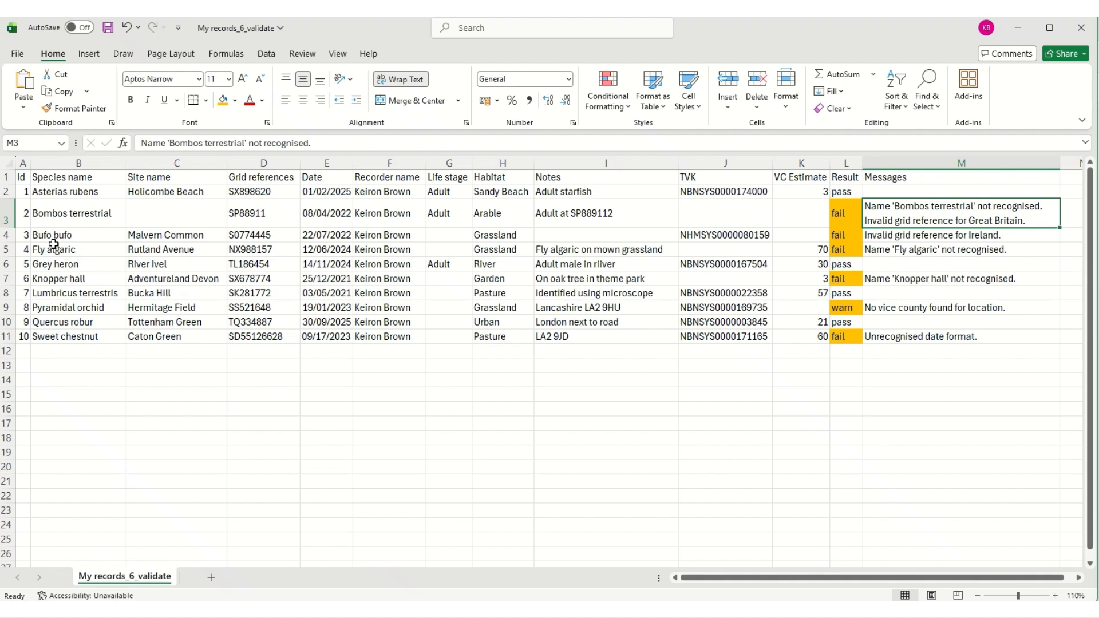
{"action": "left_click", "coordinate": [57, 214]}
{"action": "left_click", "coordinate": [223, 108]}
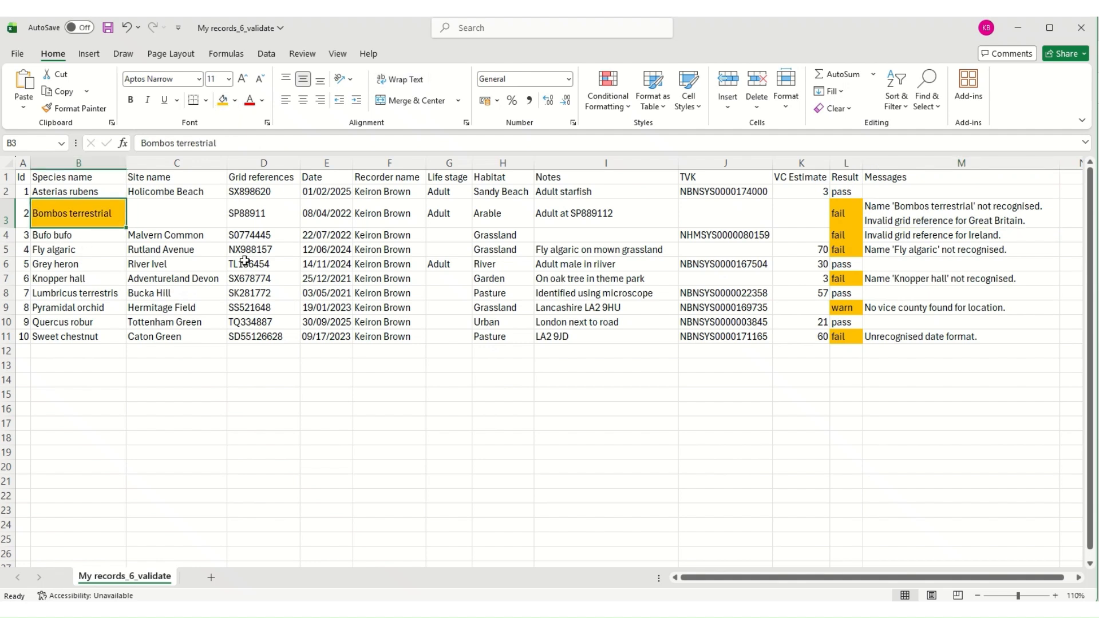
{"action": "left_click", "coordinate": [247, 206]}
{"action": "left_click", "coordinate": [223, 101]}
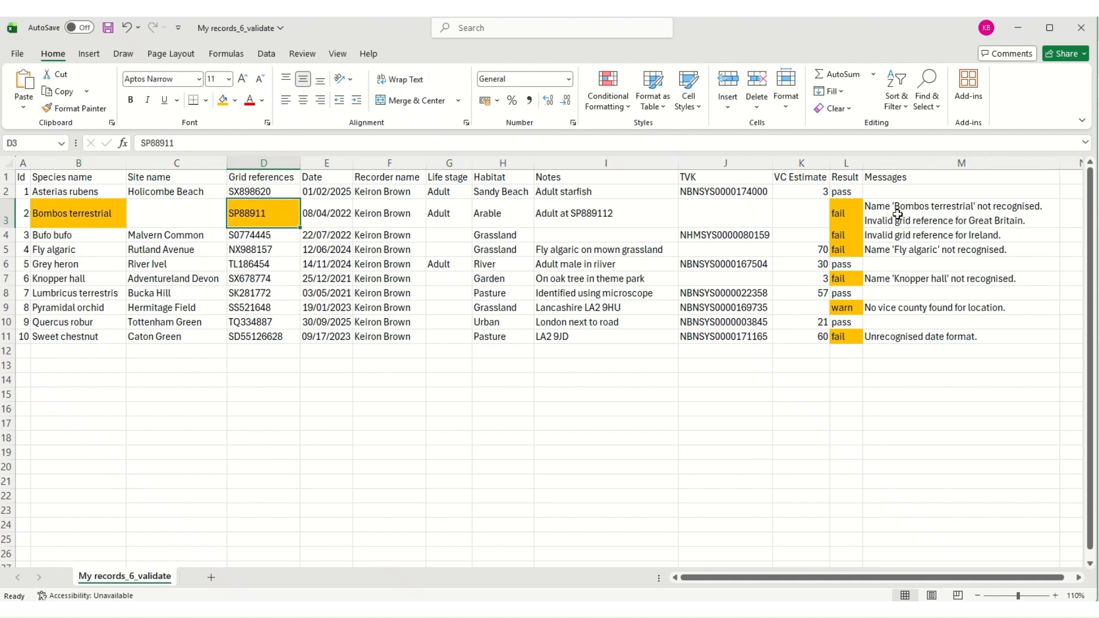
- Fill the Bufo bufo record's grid reference and the Fly algaric species name with orange
{"action": "left_click", "coordinate": [247, 235]}
{"action": "left_click", "coordinate": [223, 102]}
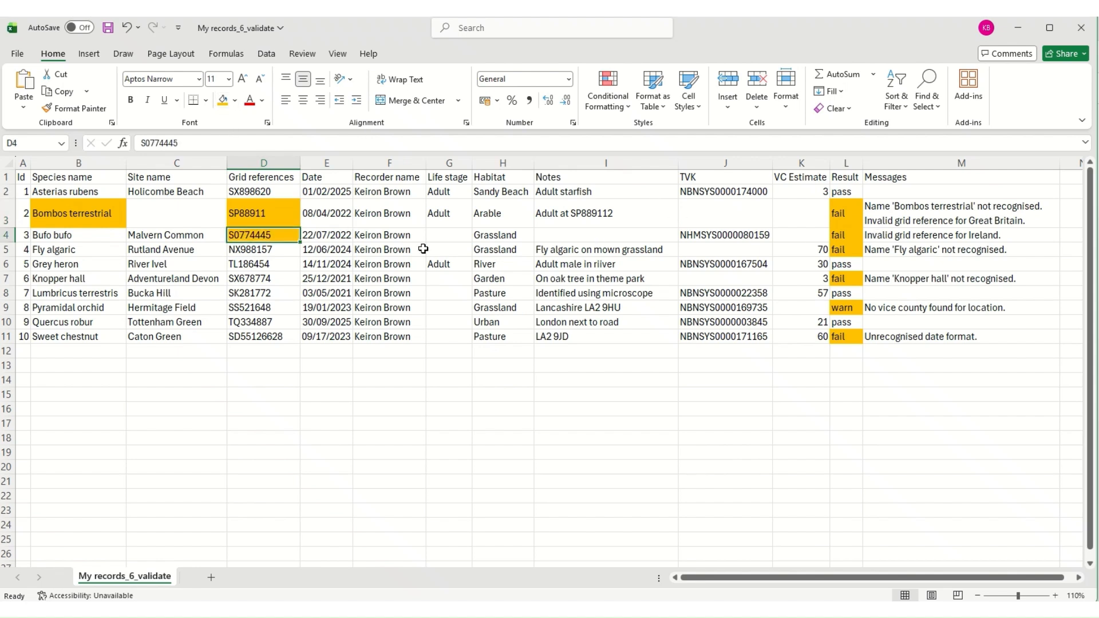
{"action": "left_click", "coordinate": [77, 252]}
{"action": "left_click", "coordinate": [223, 102]}
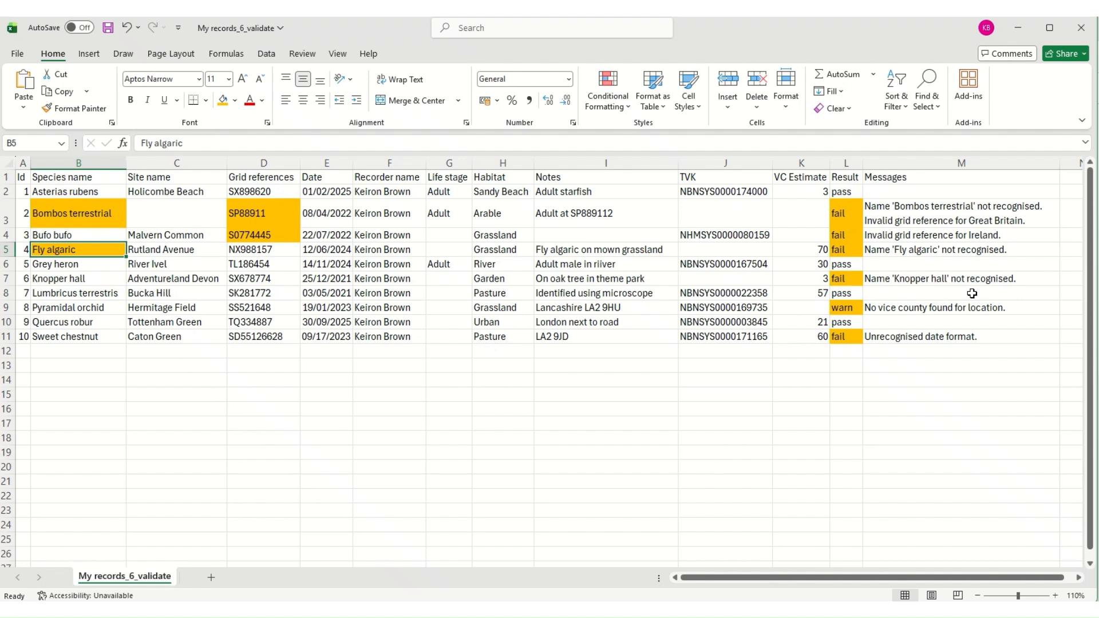
- Fill the Knopper hall species name and the Pyramidal orchid record's grid reference with orange
{"action": "left_click", "coordinate": [939, 277]}
{"action": "left_click", "coordinate": [904, 309]}
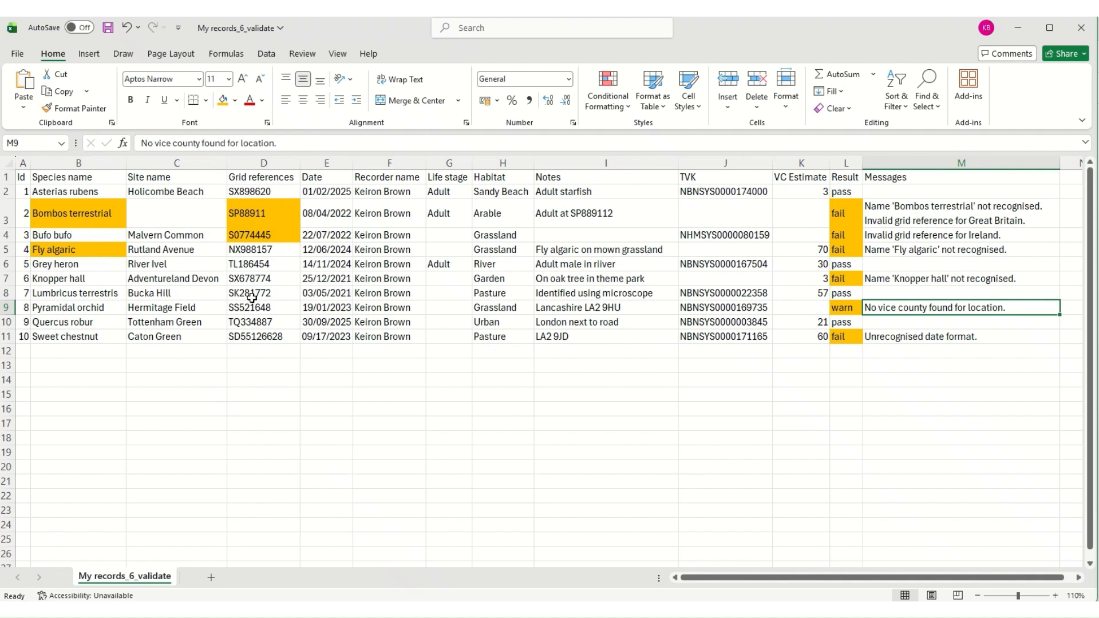
{"action": "left_click", "coordinate": [83, 280]}
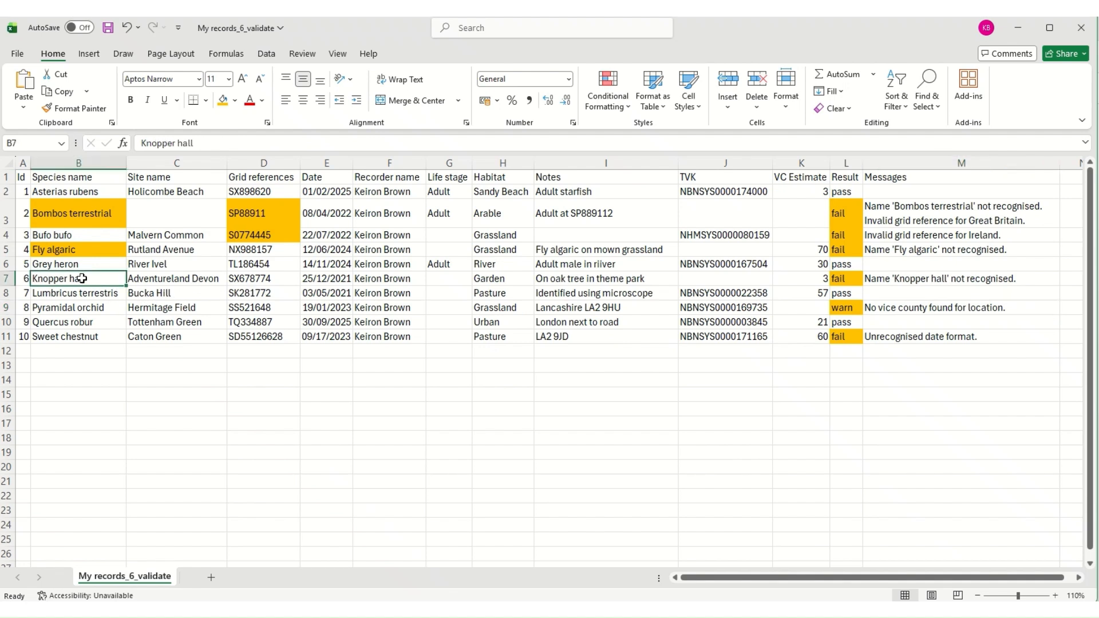
{"action": "left_click", "coordinate": [181, 310], "text": "ctrl"}
{"action": "left_click", "coordinate": [267, 308], "text": "ctrl"}
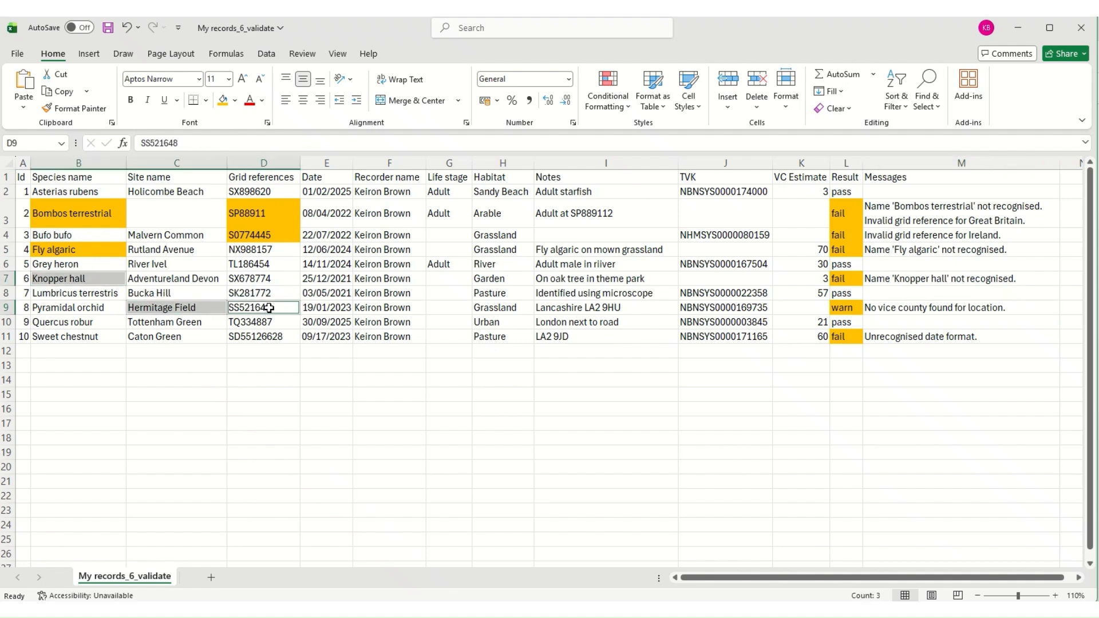
{"action": "left_click", "coordinate": [268, 308]}
{"action": "left_click", "coordinate": [84, 279], "text": "ctrl"}
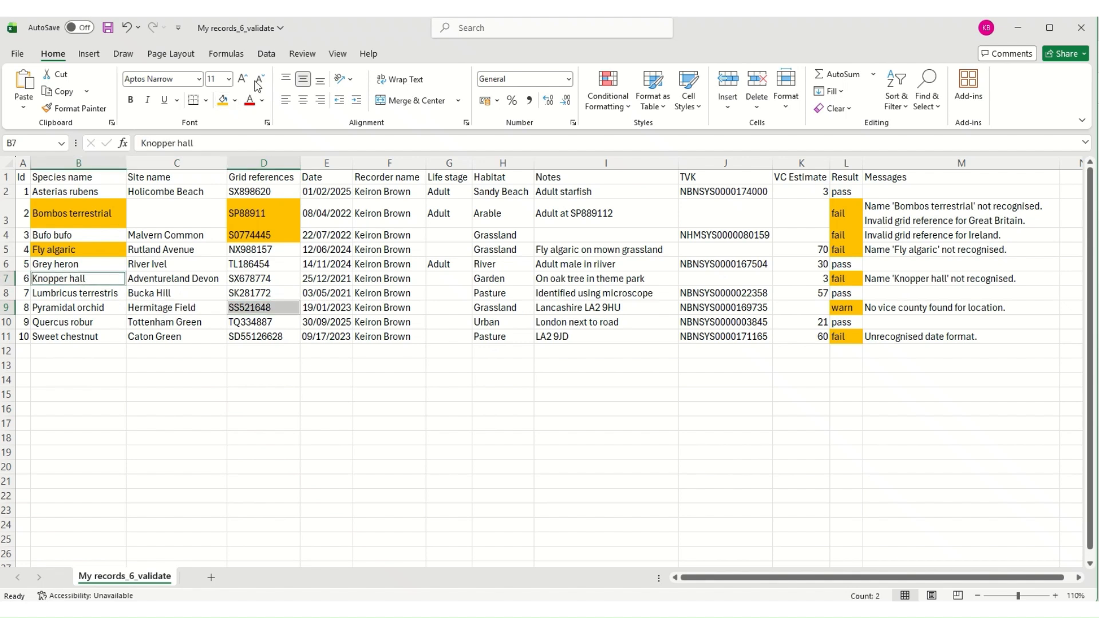
{"action": "left_click", "coordinate": [222, 101]}
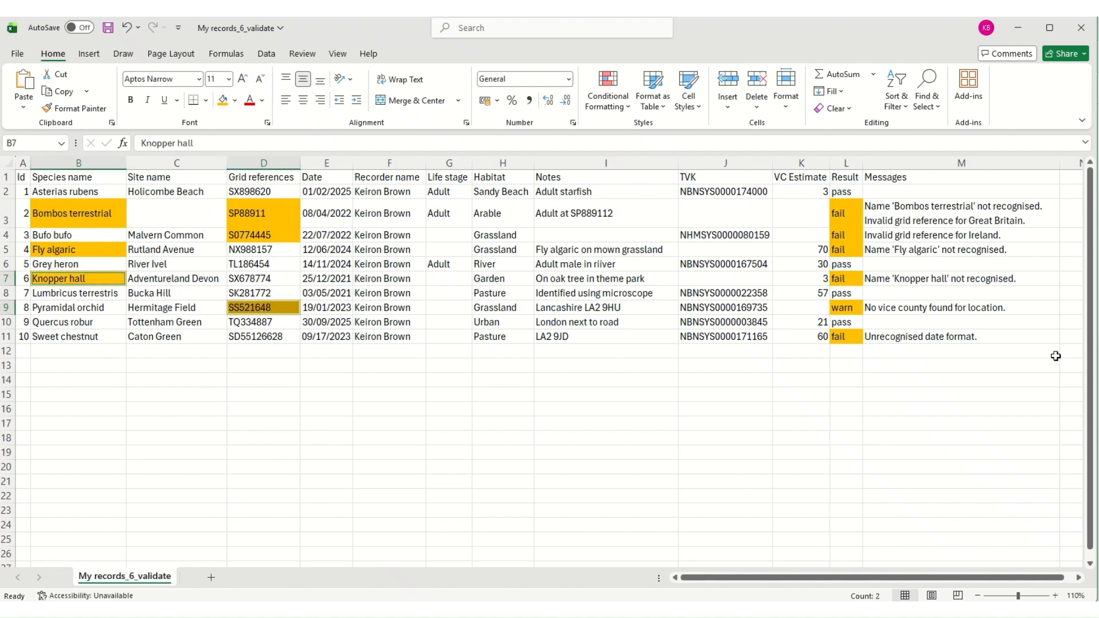
- Fill the Sweet chestnut record's date with orange and check it against the other entries in the Date column
{"action": "left_click", "coordinate": [324, 337]}
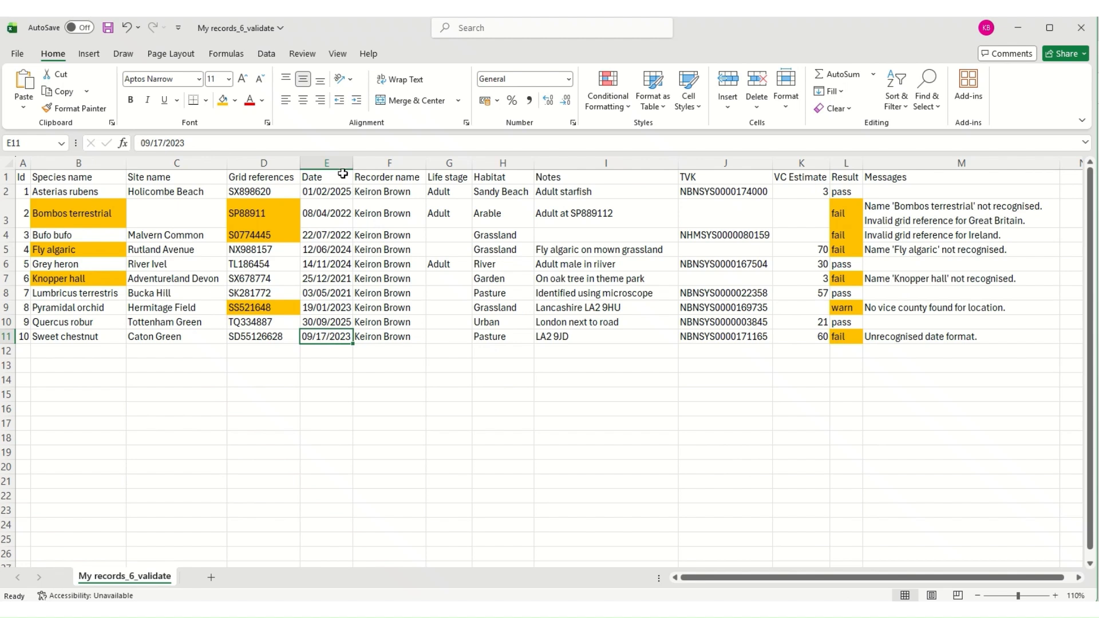
{"action": "left_click", "coordinate": [222, 100]}
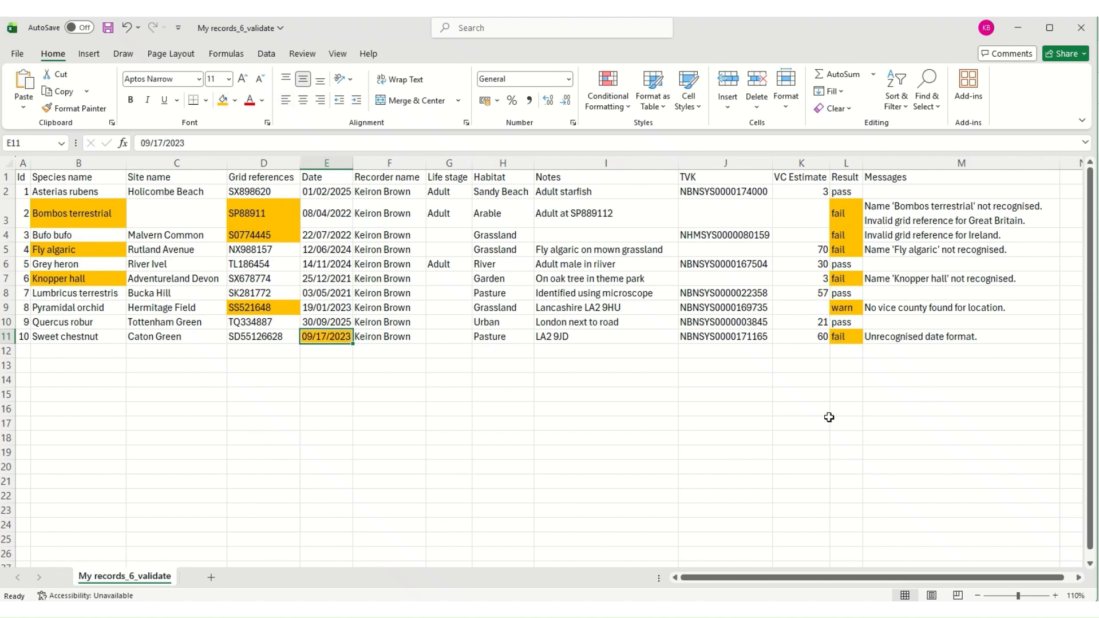
{"action": "left_click", "coordinate": [327, 165]}
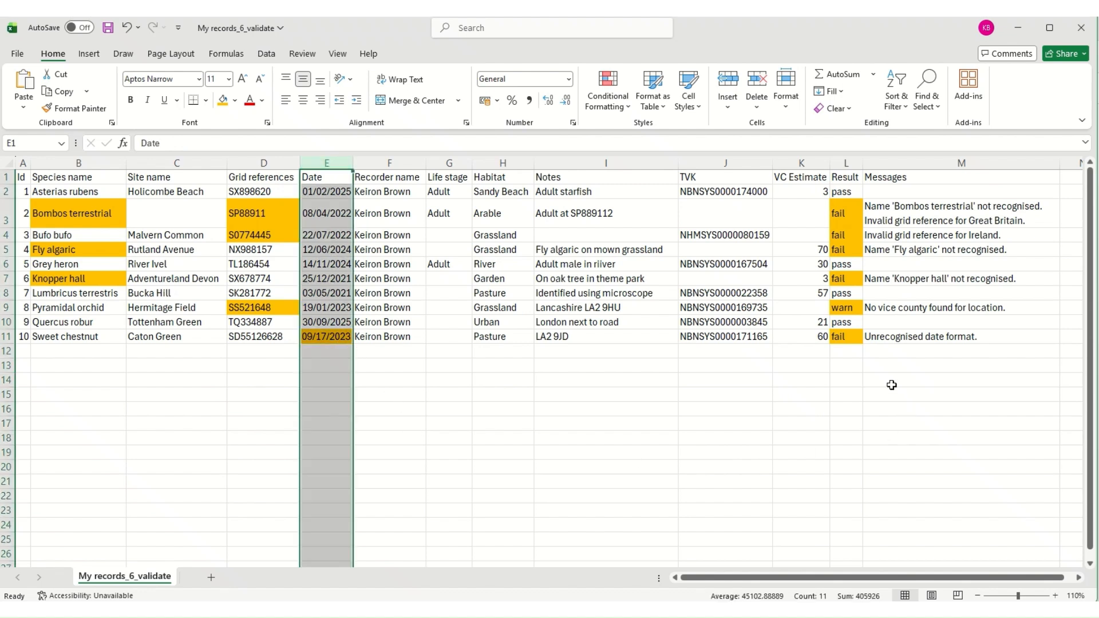
{"action": "left_click", "coordinate": [466, 410]}
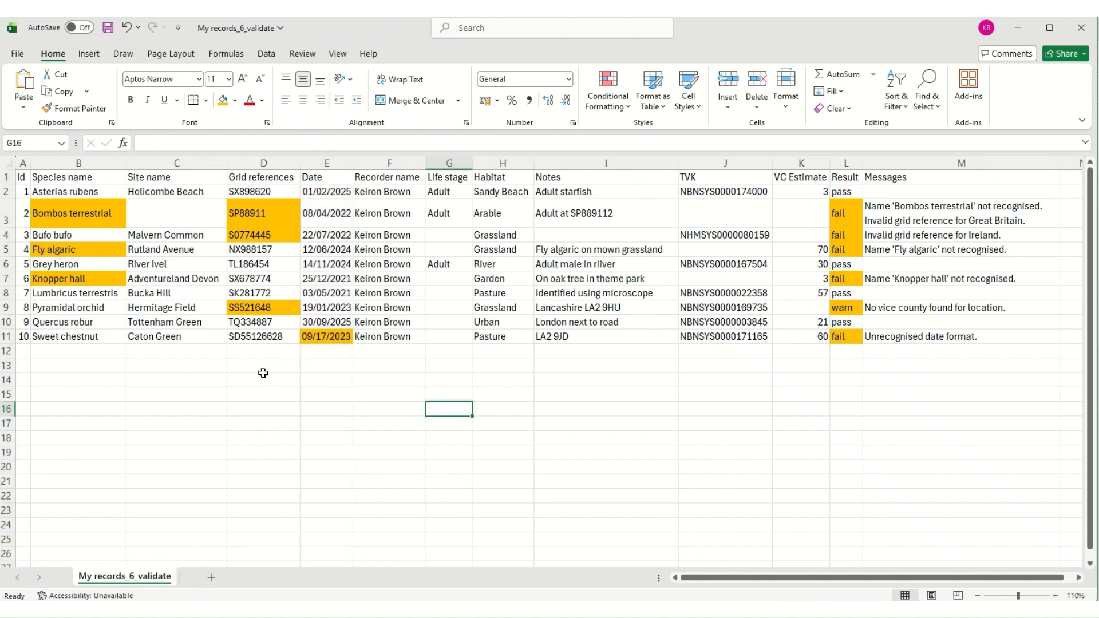
{"action": "left_click", "coordinate": [319, 352]}
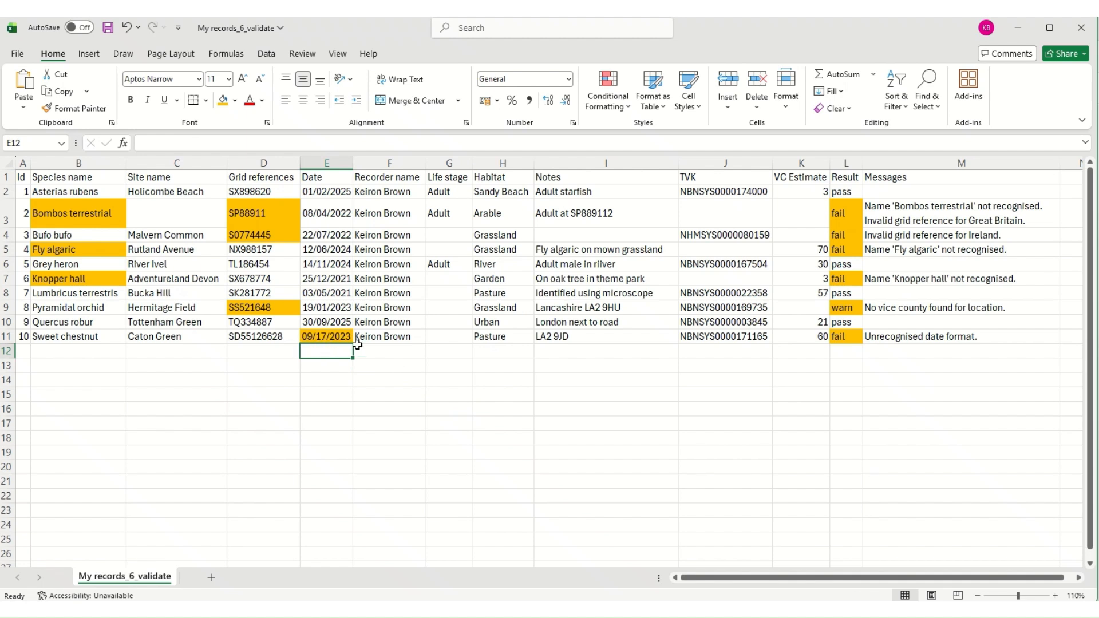
- Correct the Sweet chestnut record's date to 17/09/2023
{"action": "left_click", "coordinate": [340, 336]}
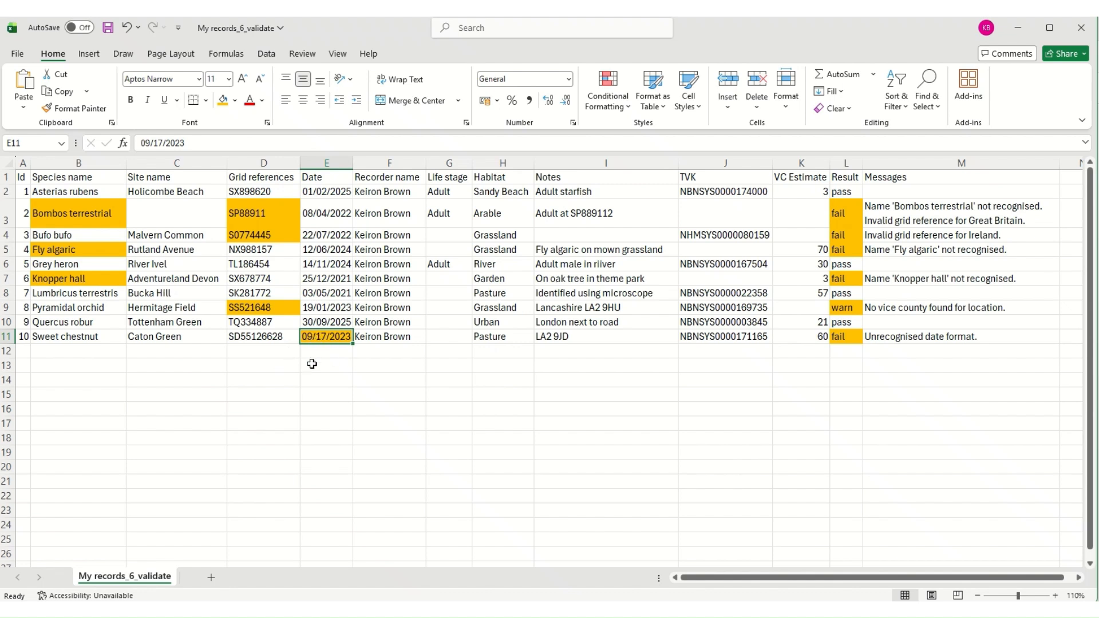
{"action": "double_click", "coordinate": [327, 338]}
{"action": "left_click_drag", "start_coordinate": [326, 330], "coordinate": [269, 321]}
{"action": "type", "text": "17/"}
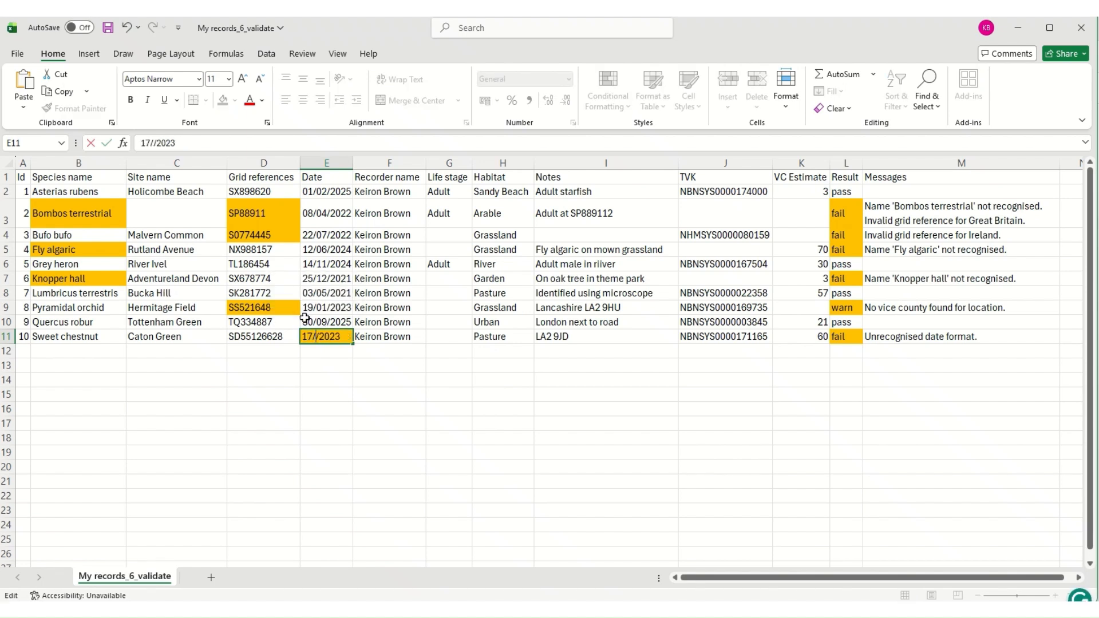
{"action": "type", "text": "09"}
{"action": "key", "text": "Return"}
- Change the fill of the corrected Sweet chestnut date to the light green theme colour
{"action": "left_click", "coordinate": [330, 337]}
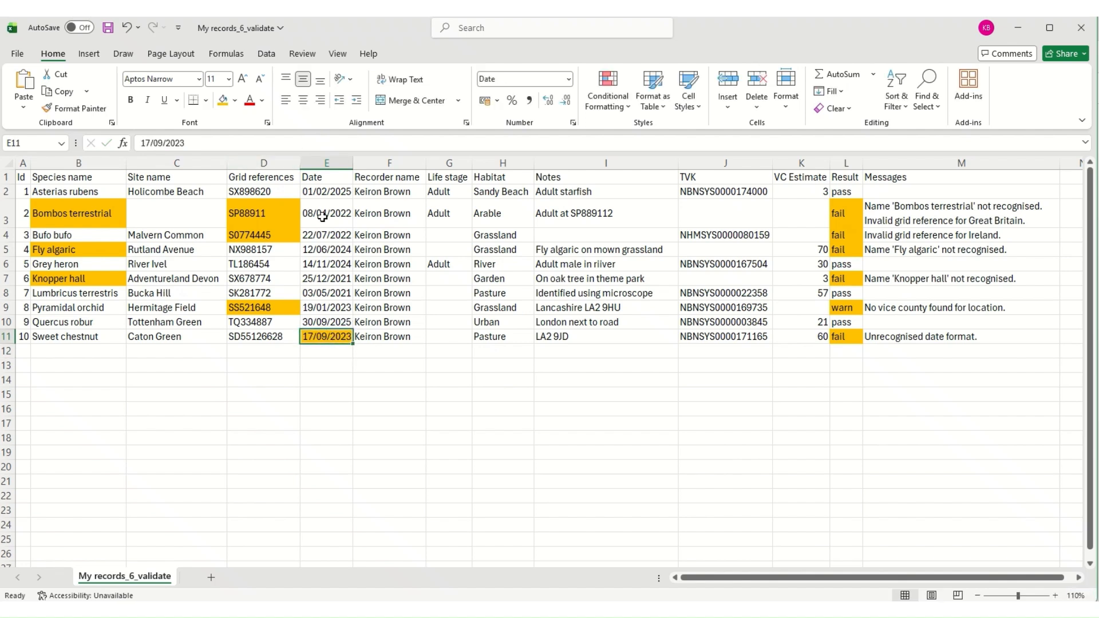
{"action": "left_click", "coordinate": [235, 100]}
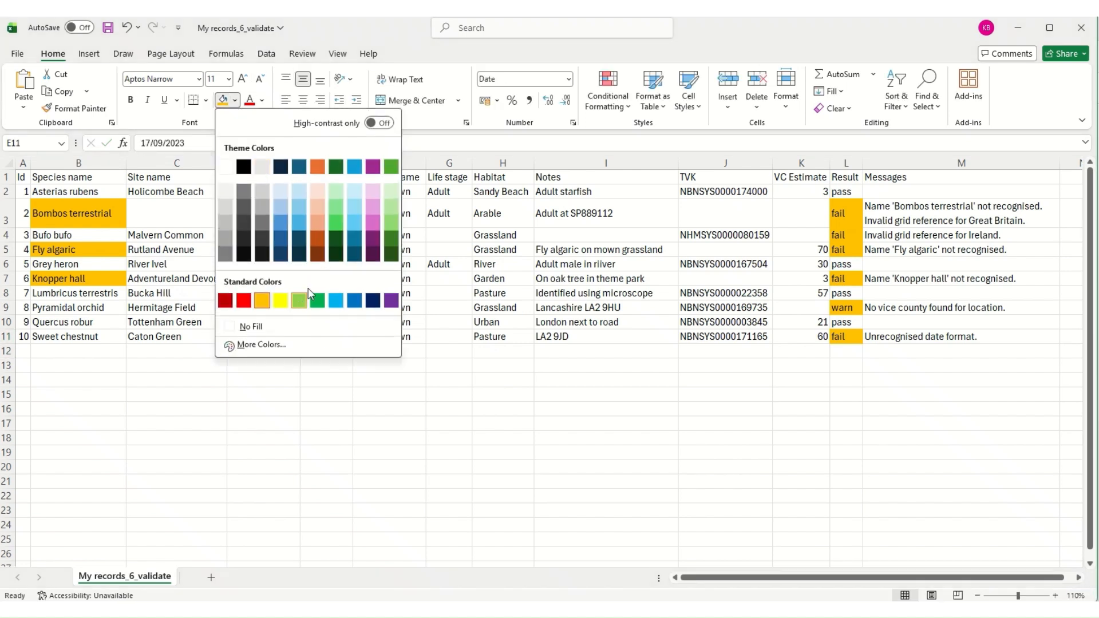
{"action": "left_click", "coordinate": [337, 192]}
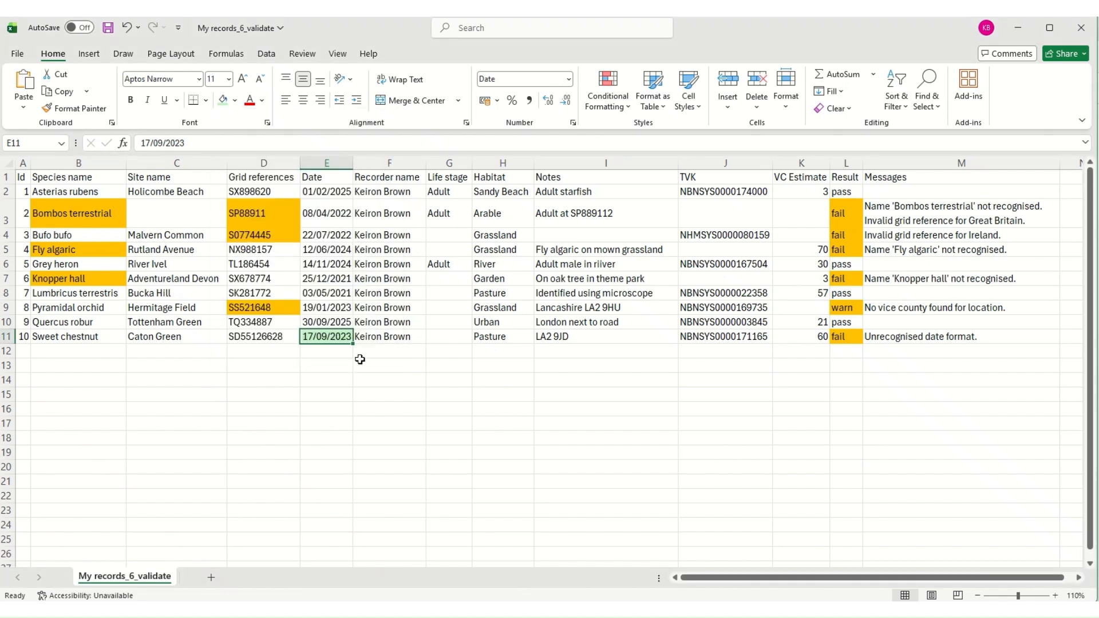
{"action": "left_click", "coordinate": [362, 406]}
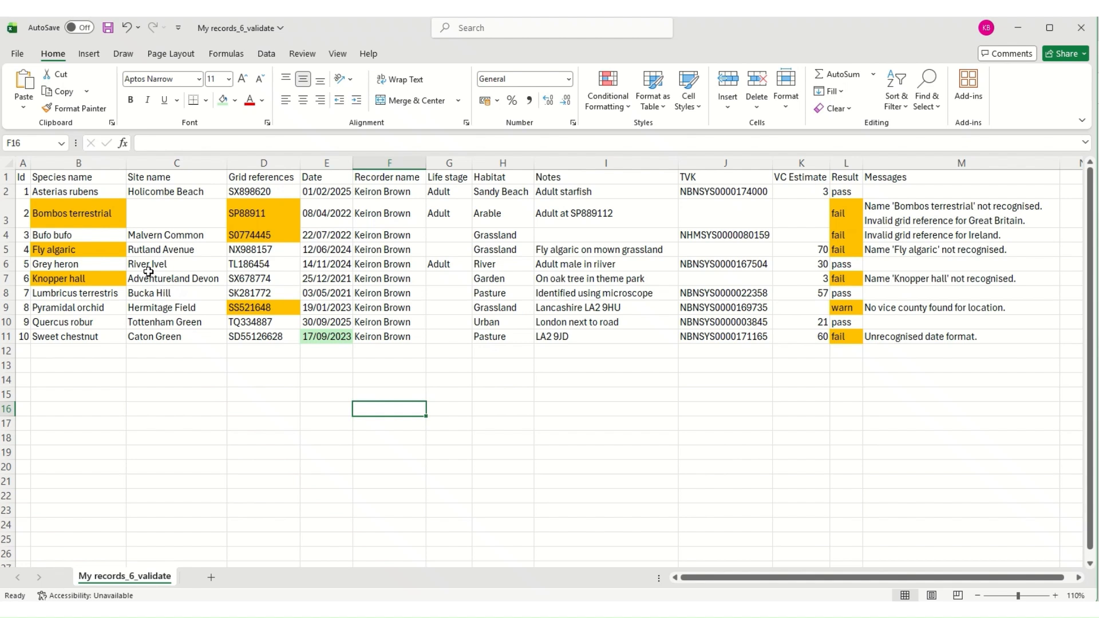
- Correct the species name Knopper hall to Knopper gall and fill the cell with the same light green
{"action": "left_click", "coordinate": [48, 278]}
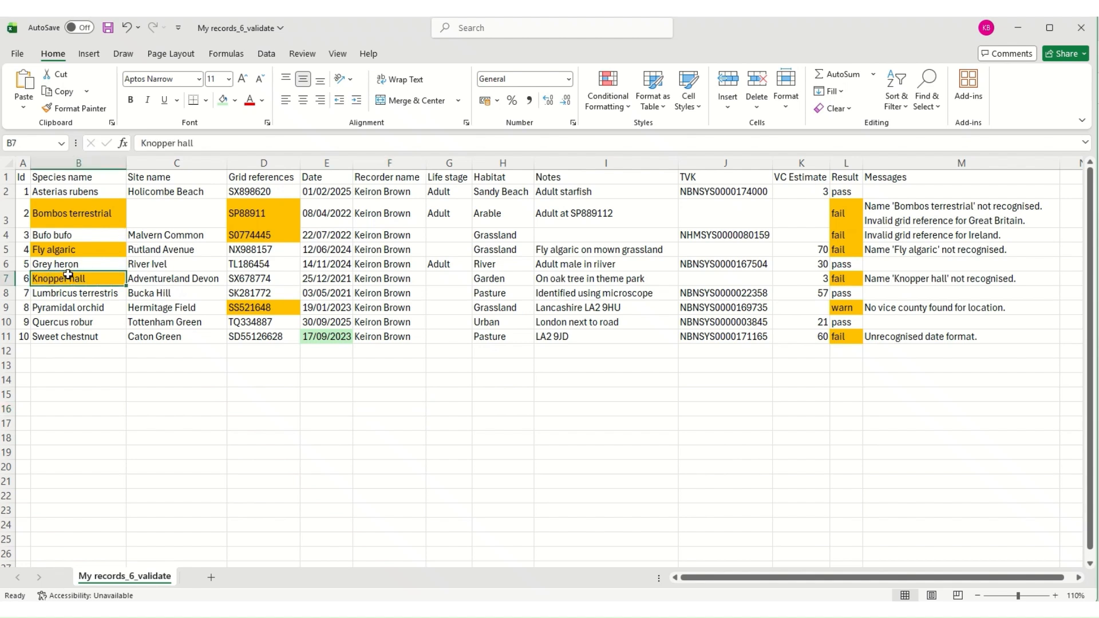
{"action": "double_click", "coordinate": [69, 277]}
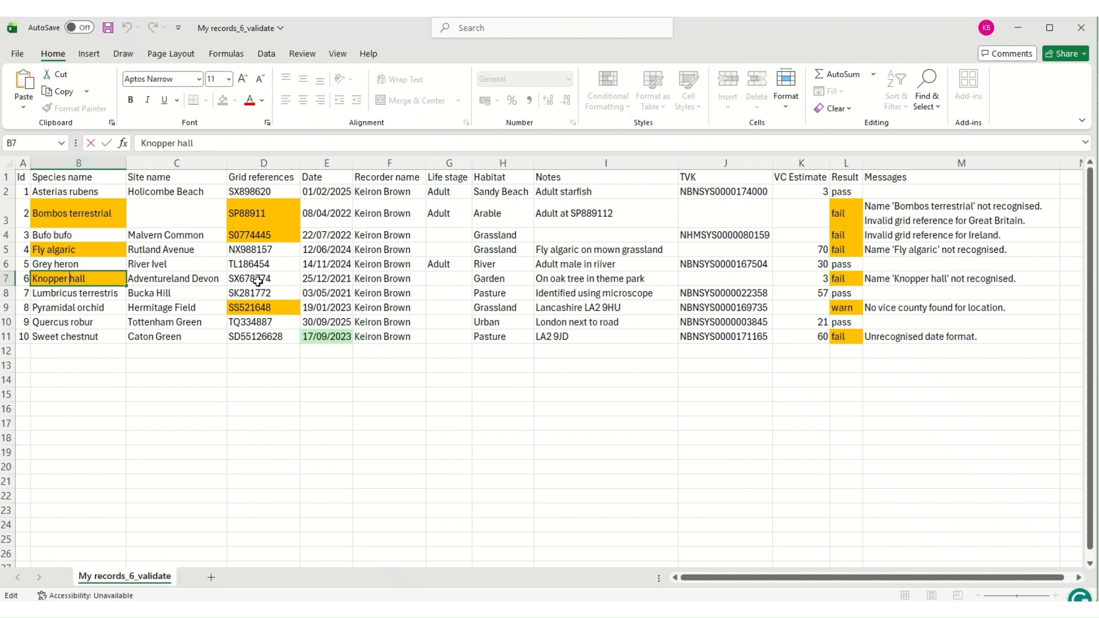
{"action": "key", "text": "BackSpace"}
{"action": "type", "text": "g"}
{"action": "key", "text": "Return"}
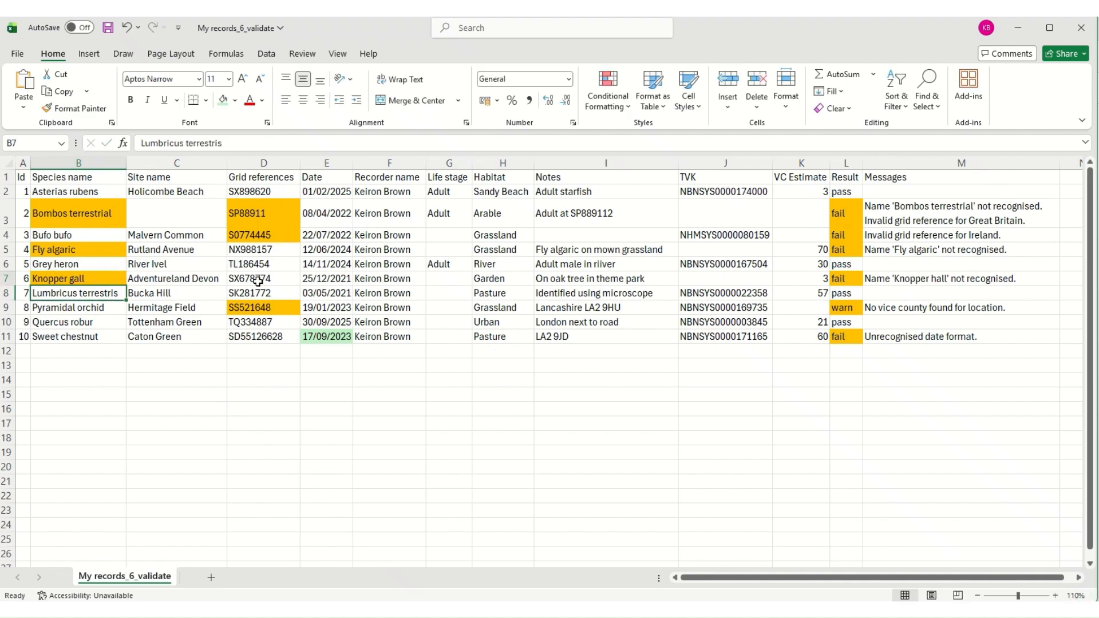
{"action": "key", "text": "Up"}
{"action": "left_click", "coordinate": [234, 102]}
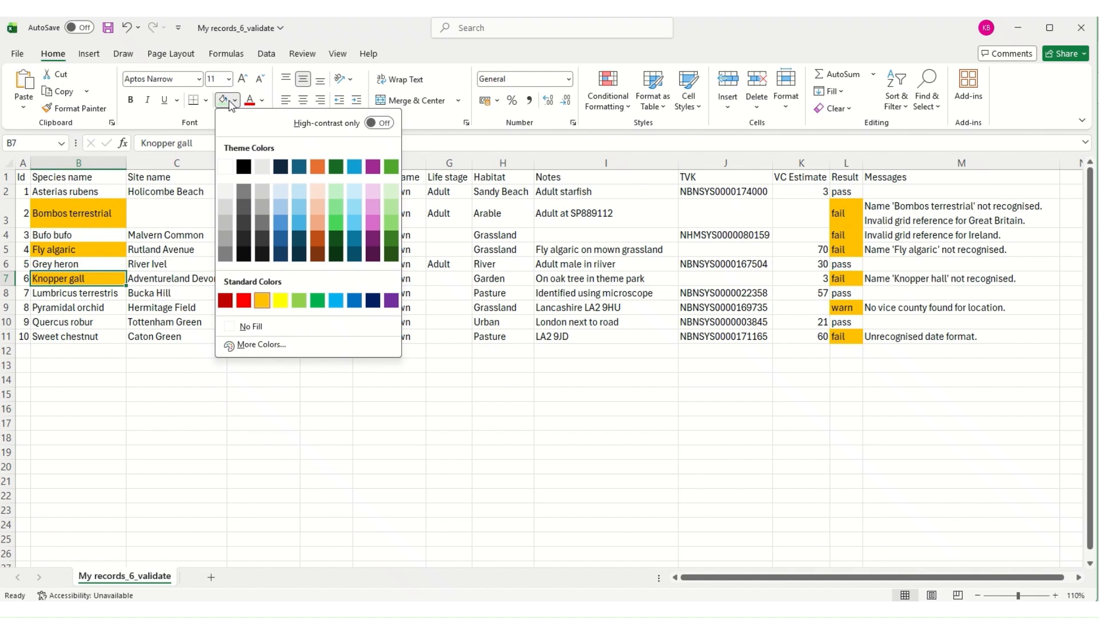
{"action": "left_click", "coordinate": [223, 101]}
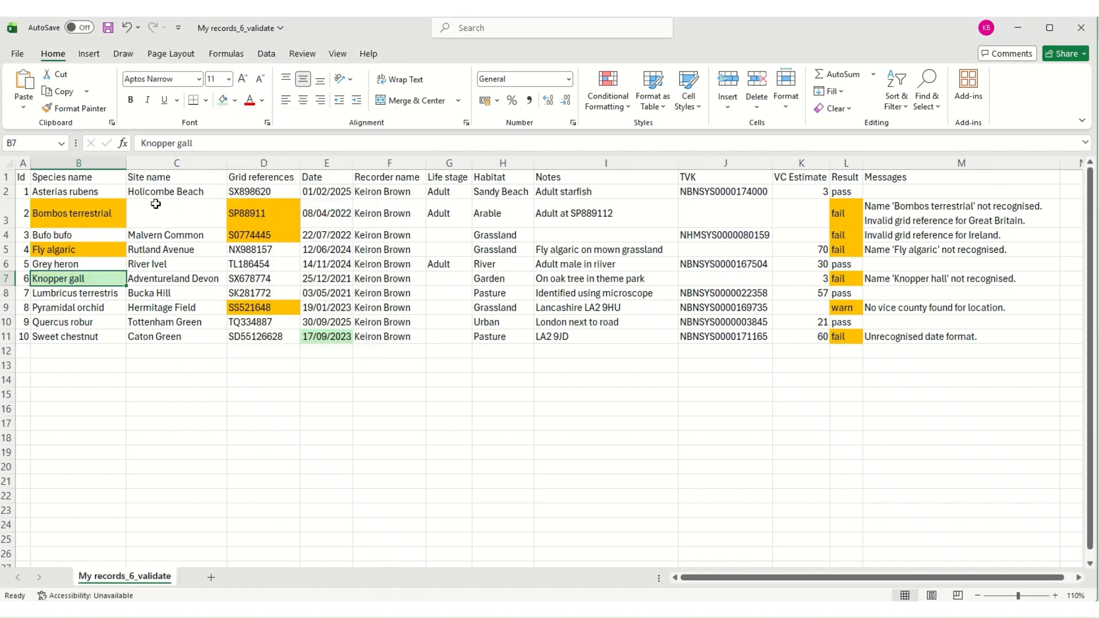
- Copy the species name Fly algaric, switch to the browser and search Google for it
{"action": "left_click", "coordinate": [80, 252]}
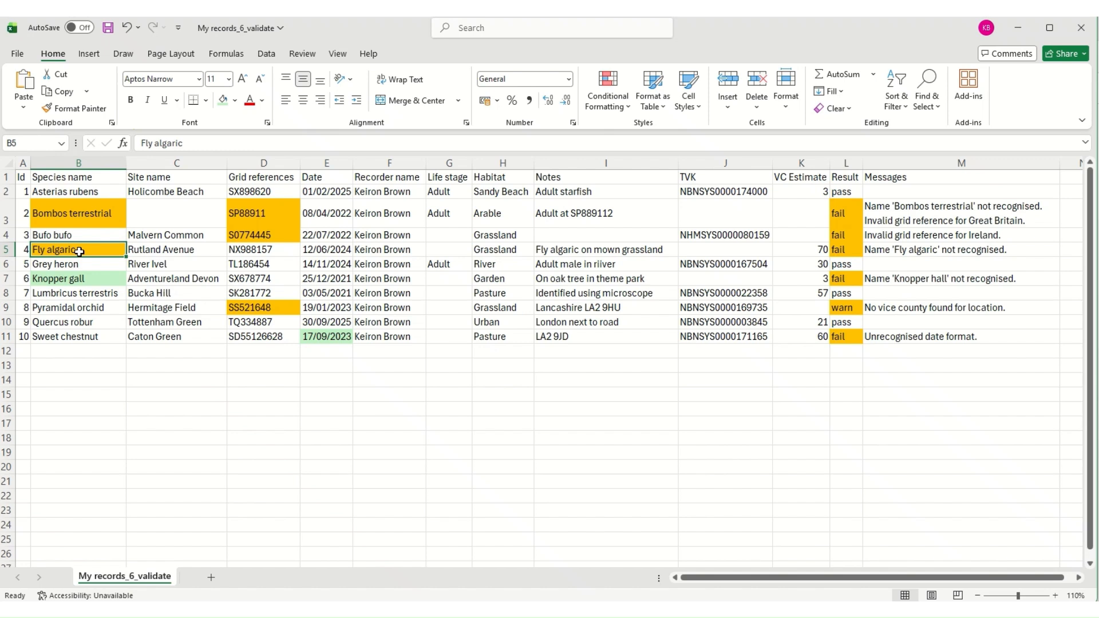
{"action": "key", "text": "ctrl+c"}
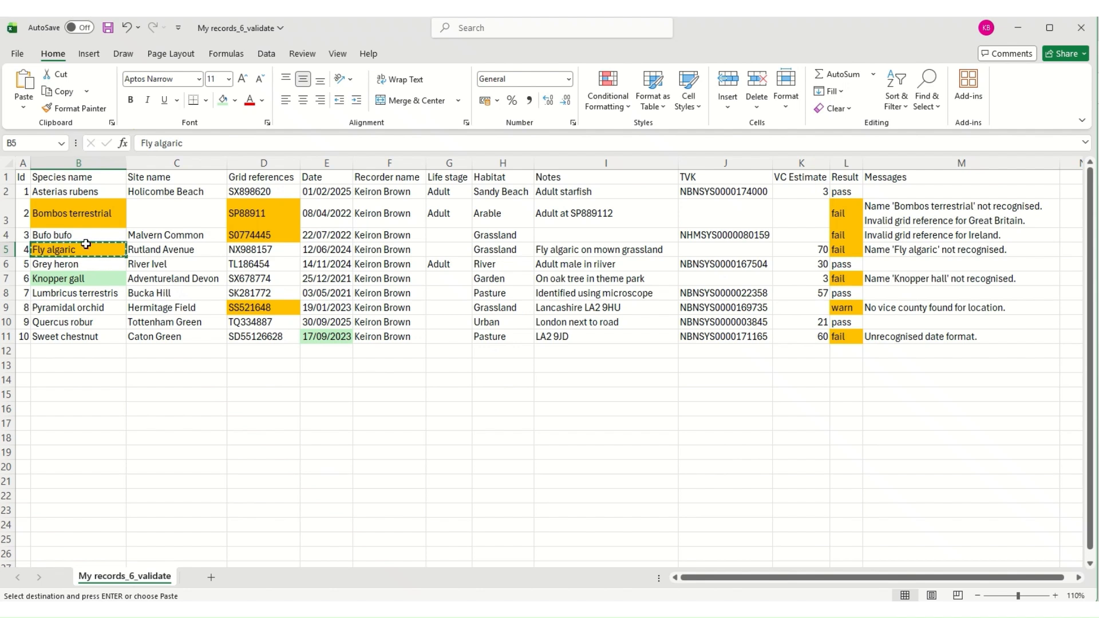
{"action": "mouse_move", "coordinate": [462, 611]}
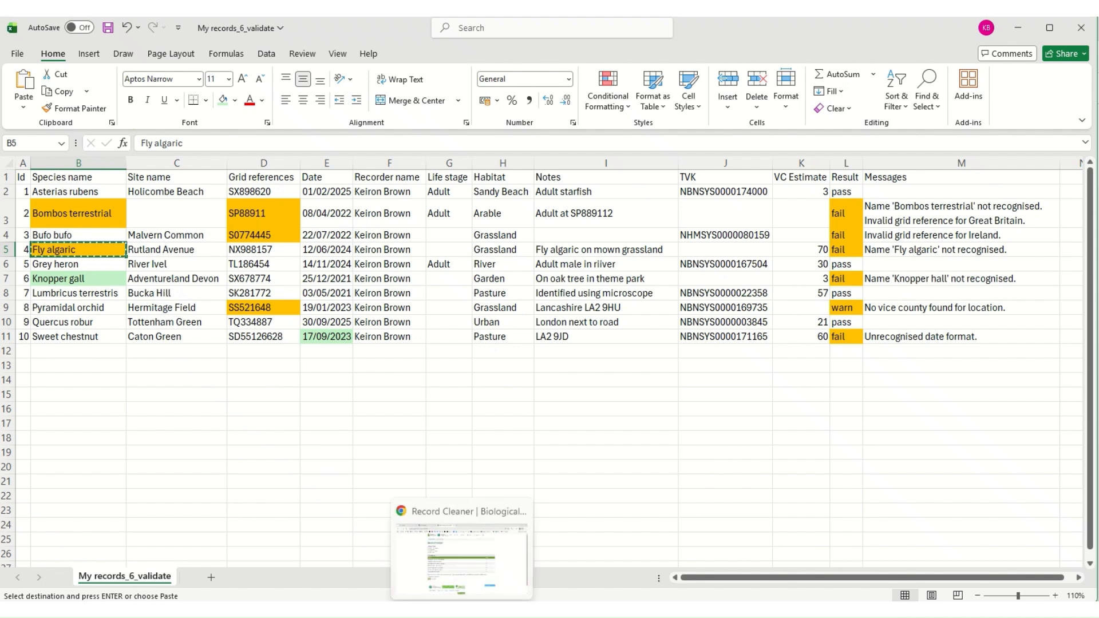
{"action": "left_click", "coordinate": [462, 611]}
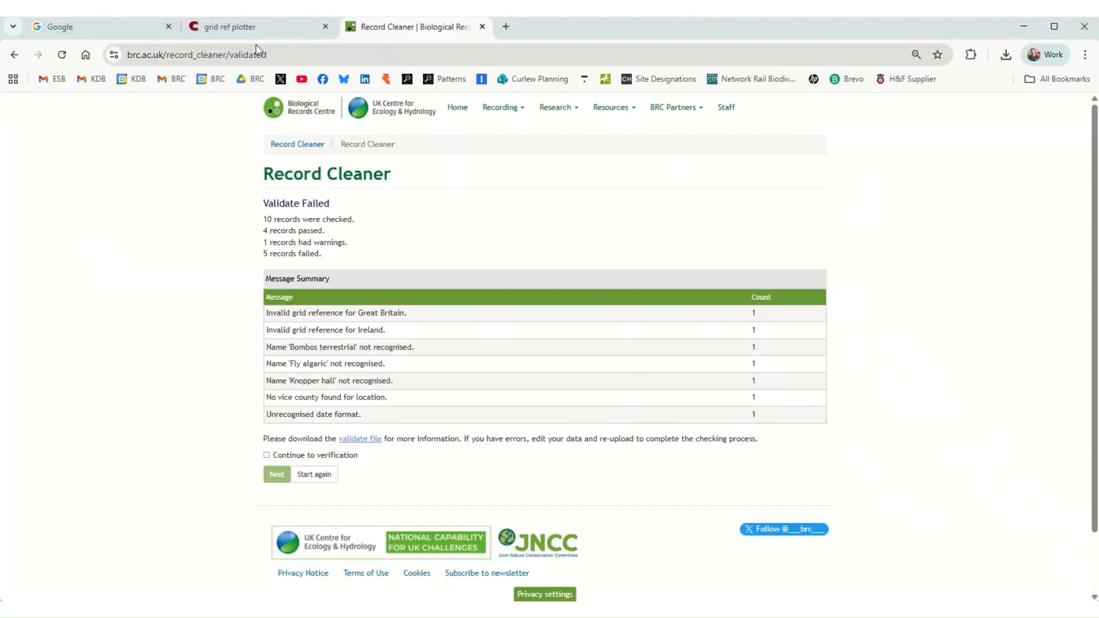
{"action": "left_click", "coordinate": [68, 23]}
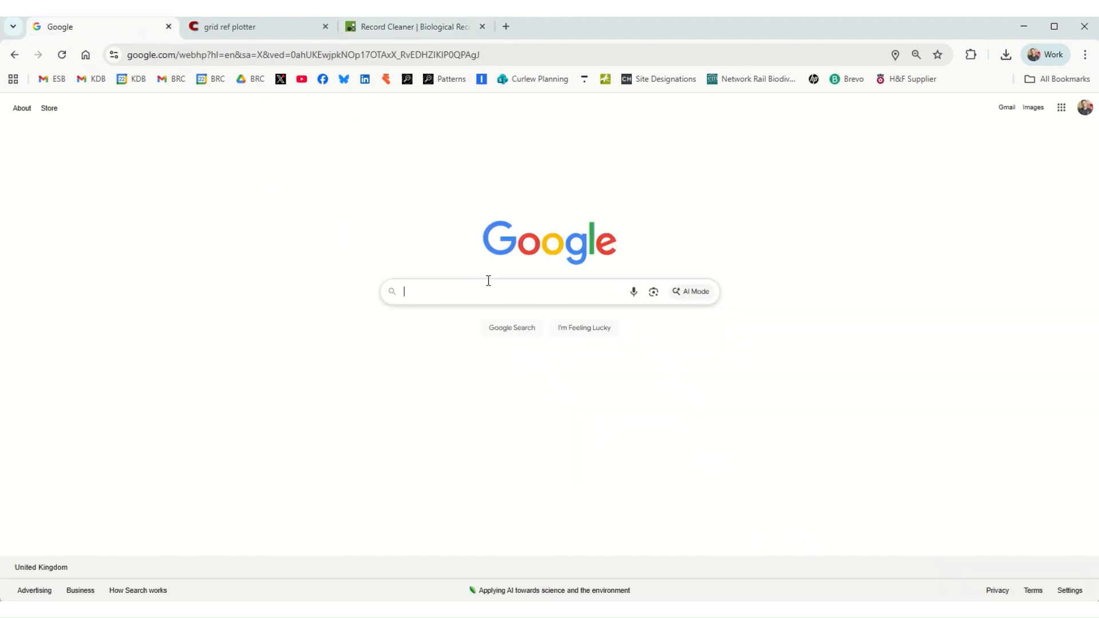
{"action": "key", "text": "ctrl+v"}
{"action": "key", "text": "Return"}
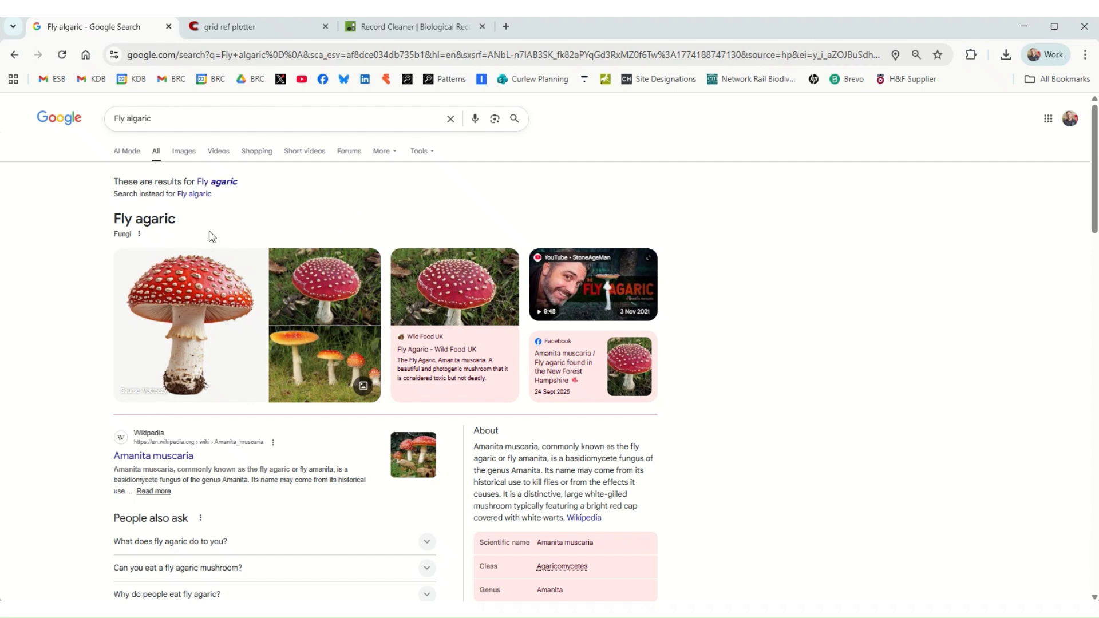
- Copy the suggested spelling Fly agaric, replace Fly algaric with it in the Excel sheet, and fill the cell with light green
{"action": "left_click_drag", "start_coordinate": [249, 186], "coordinate": [202, 182]}
{"action": "mouse_move", "coordinate": [578, 611]}
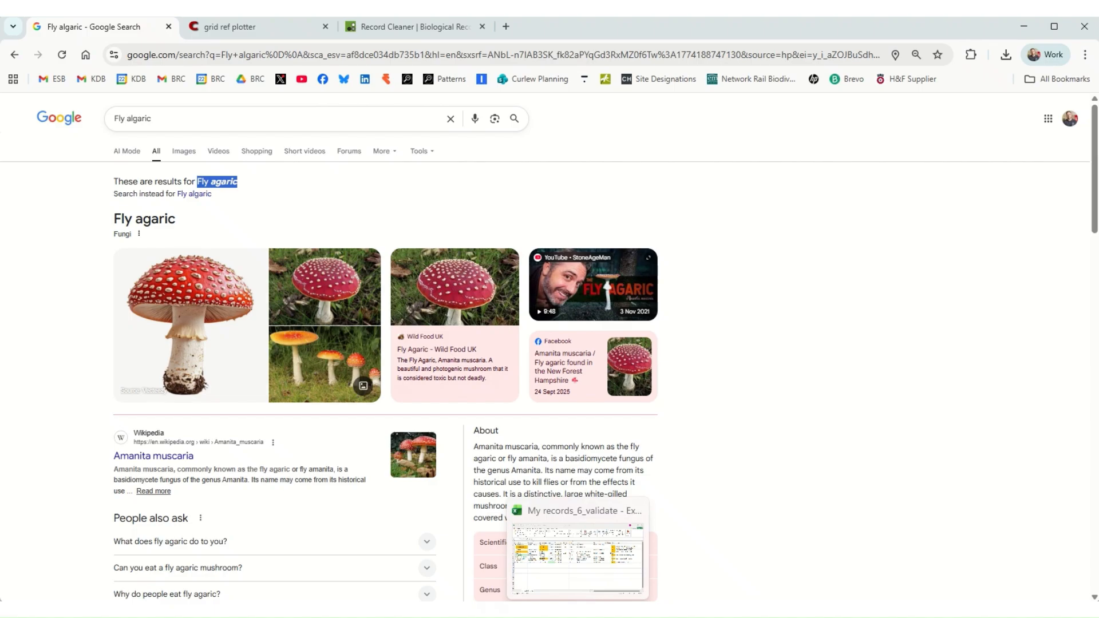
{"action": "left_click", "coordinate": [578, 611]}
{"action": "double_click", "coordinate": [87, 249]}
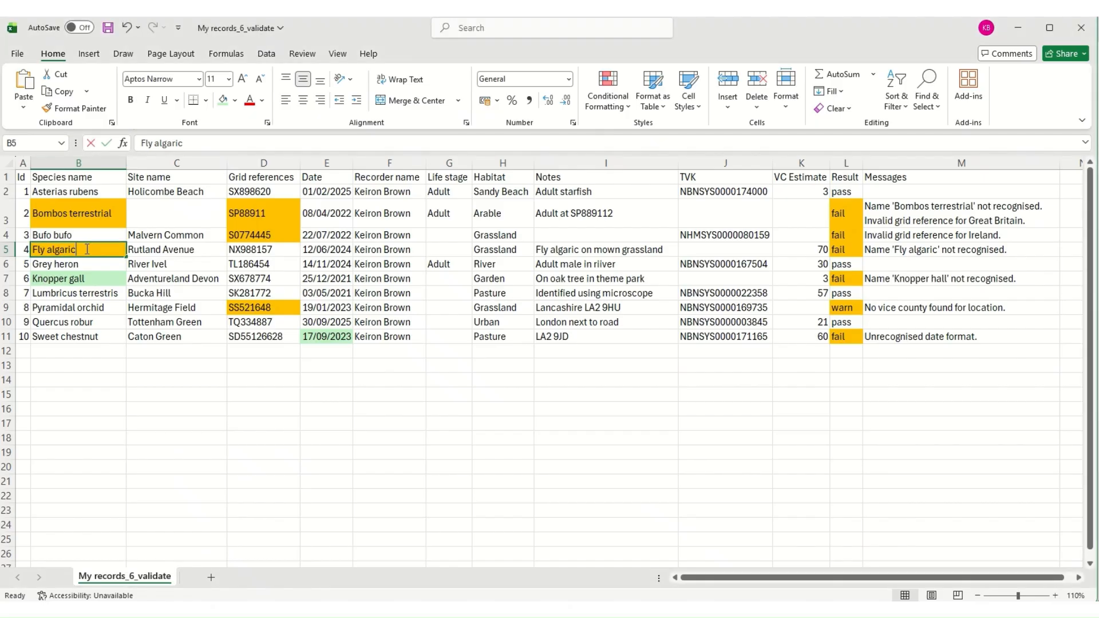
{"action": "left_click_drag", "start_coordinate": [87, 249], "coordinate": [17, 235]}
{"action": "key", "text": "ctrl+v"}
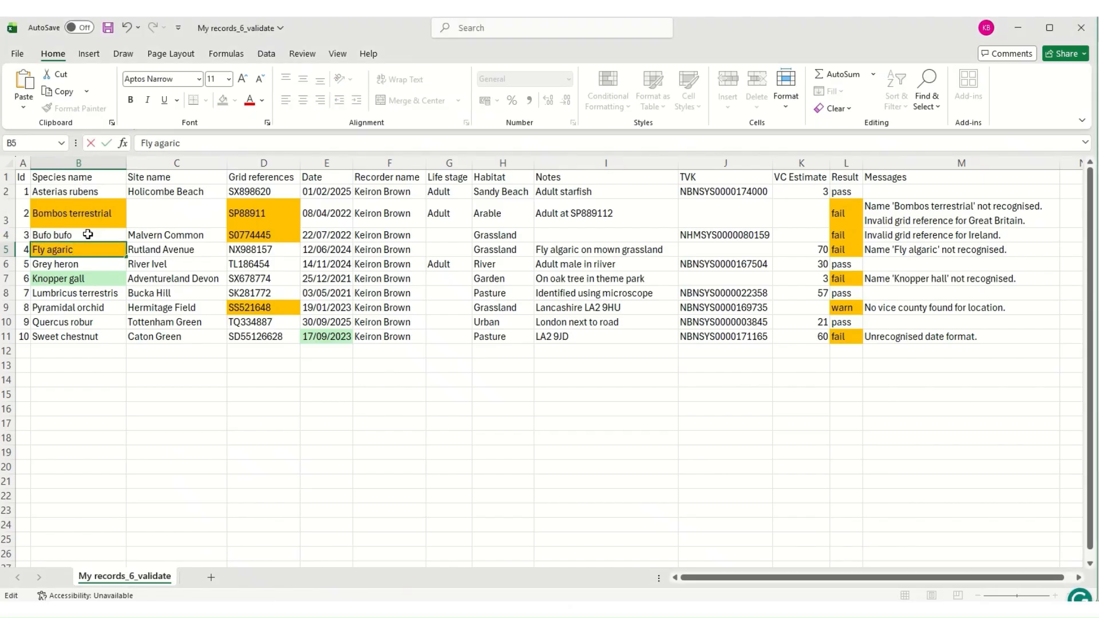
{"action": "left_click", "coordinate": [108, 307]}
{"action": "left_click", "coordinate": [81, 246]}
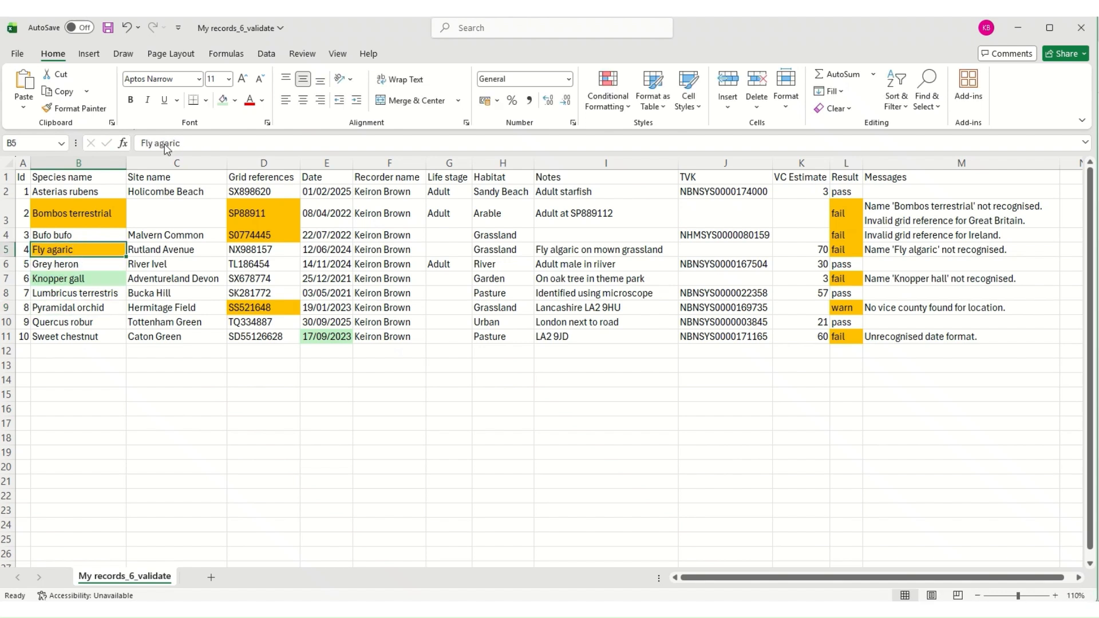
{"action": "left_click", "coordinate": [222, 101]}
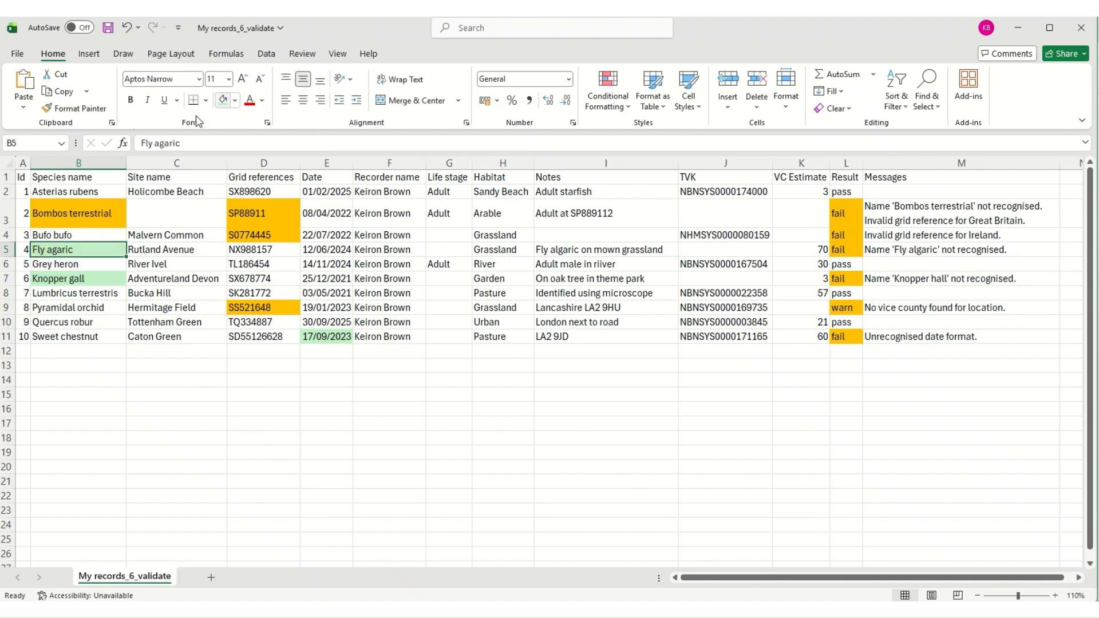
- Copy the species name Bombos terrestrial, switch to the browser and search Google for it
{"action": "left_click", "coordinate": [90, 212]}
{"action": "double_click", "coordinate": [95, 213]}
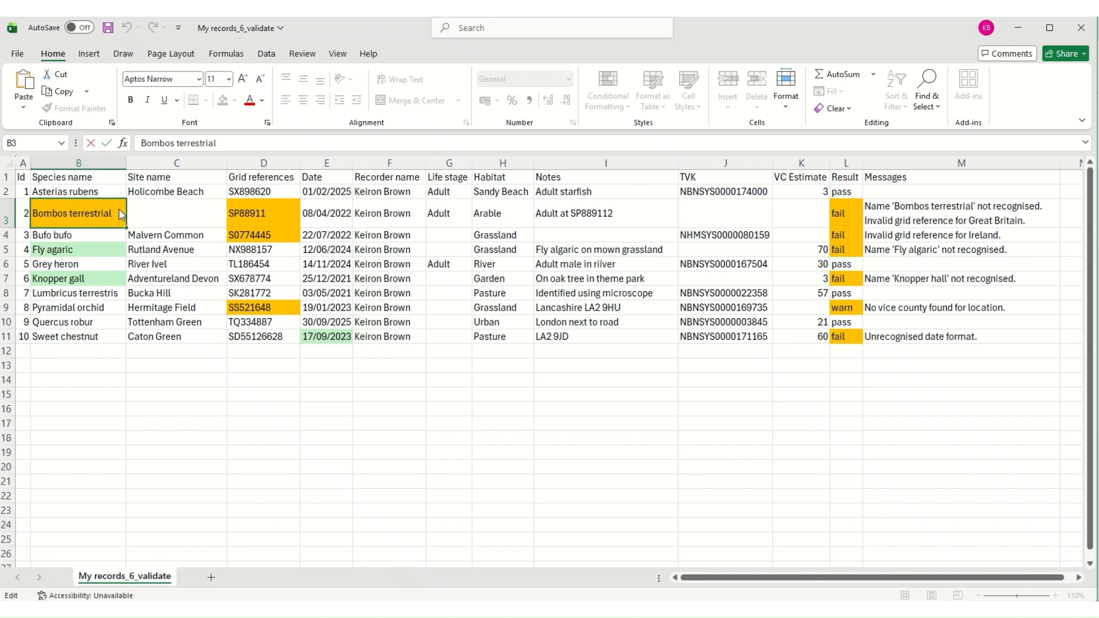
{"action": "left_click_drag", "start_coordinate": [121, 215], "coordinate": [33, 210]}
{"action": "key", "text": "ctrl+c"}
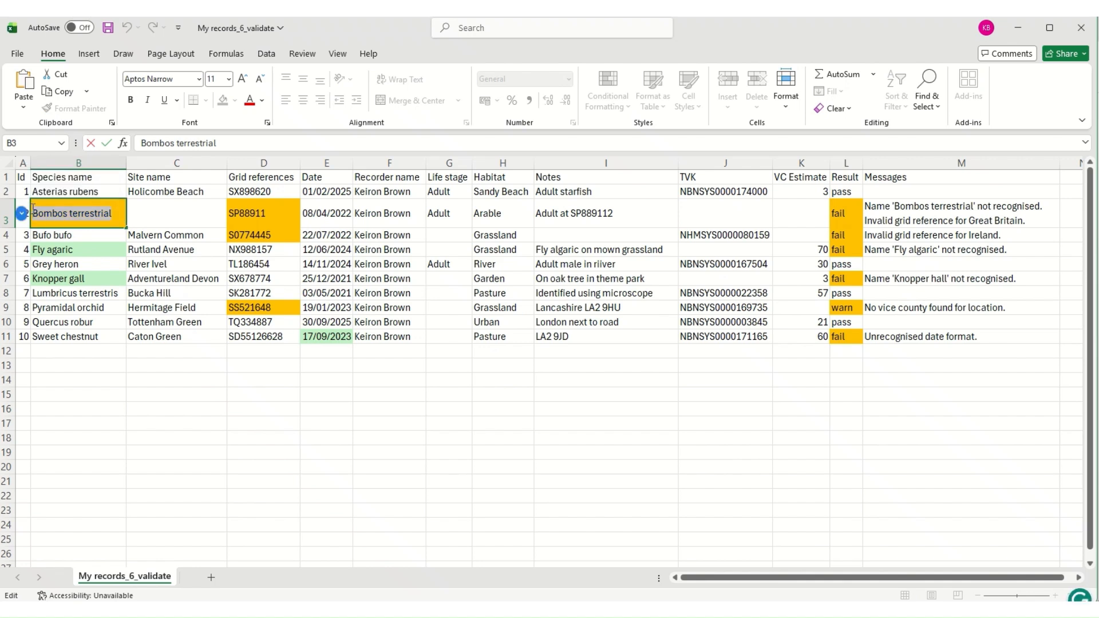
{"action": "left_click", "coordinate": [621, 610]}
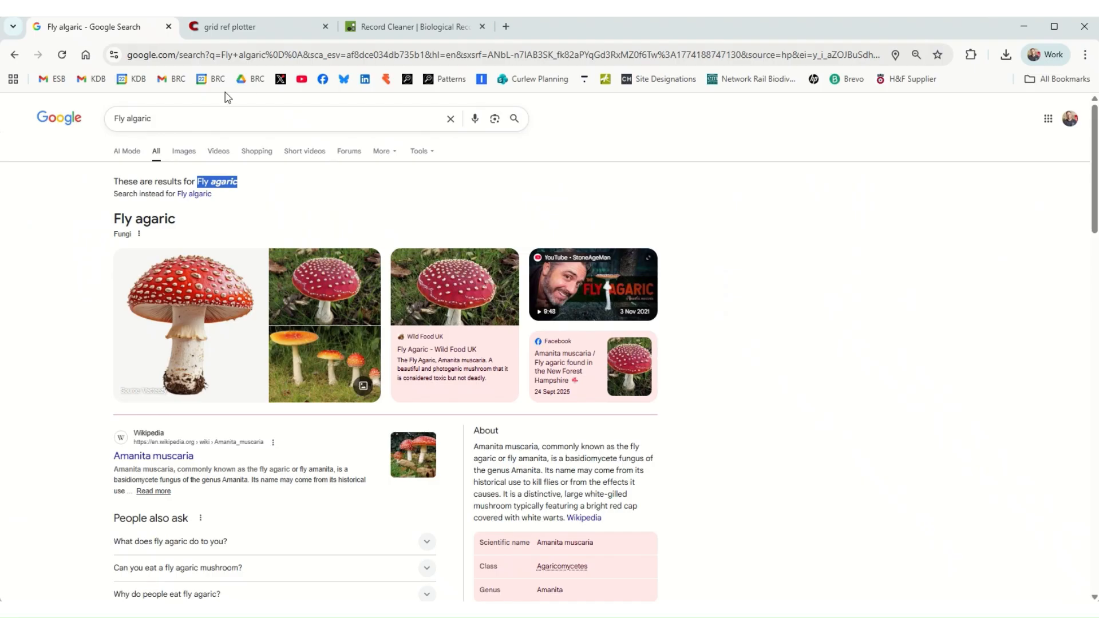
{"action": "triple_click", "coordinate": [117, 115]}
{"action": "key", "text": "ctrl+v"}
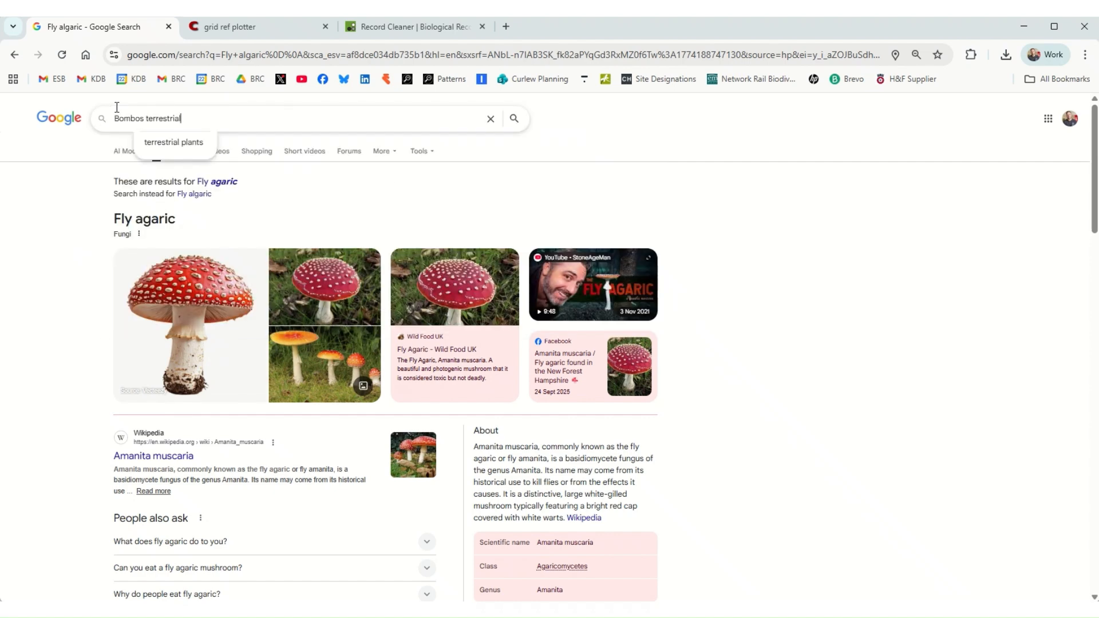
{"action": "key", "text": "Return"}
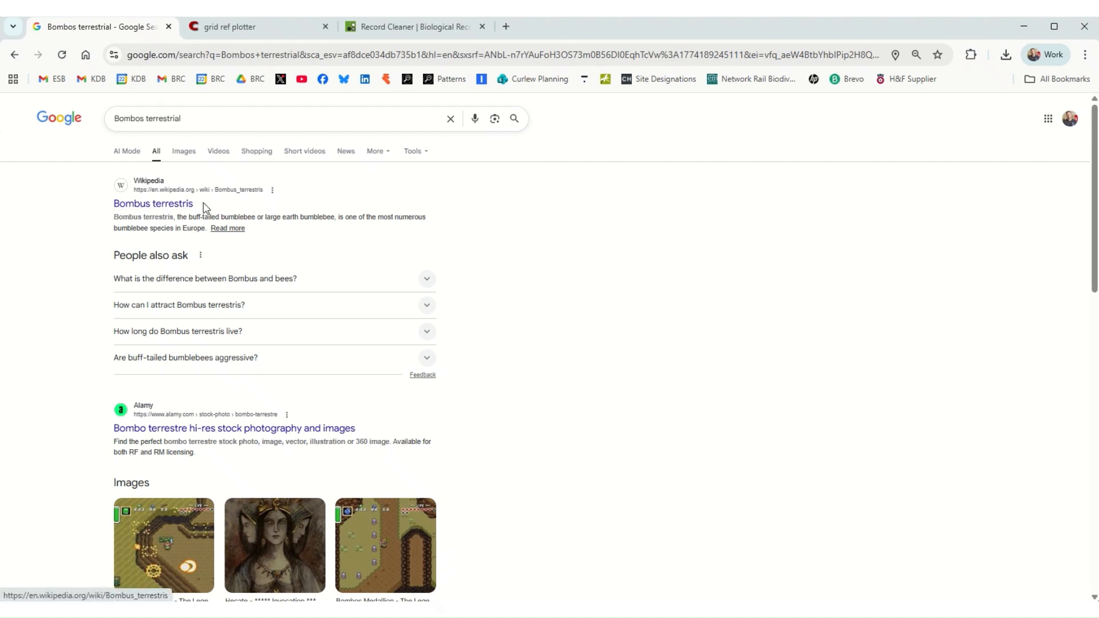
- Copy the name Bombus terrestris from the Wikipedia result and replace Bombos terrestrial with it in the Excel sheet
{"action": "left_click_drag", "start_coordinate": [205, 207], "coordinate": [111, 204]}
{"action": "key", "text": "ctrl+c"}
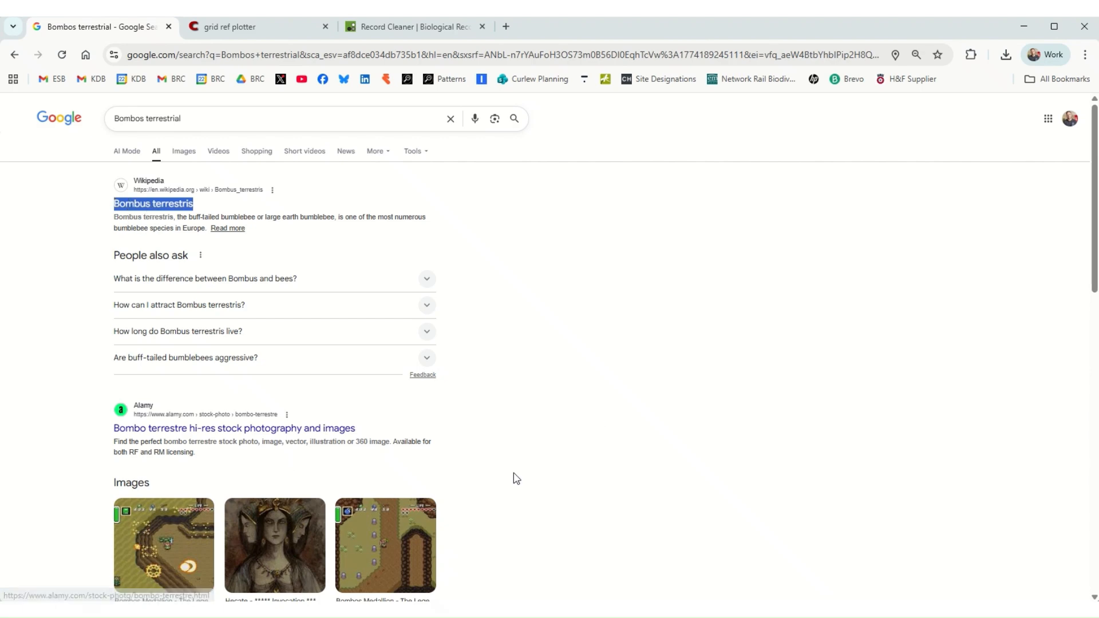
{"action": "left_click", "coordinate": [493, 609]}
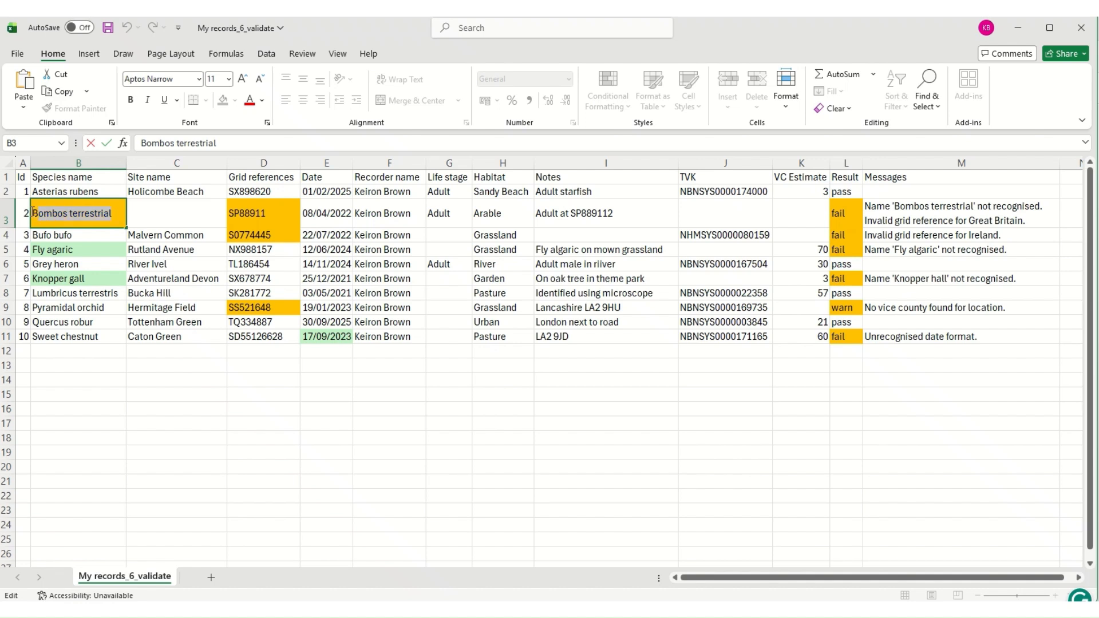
{"action": "key", "text": "ctrl+v"}
{"action": "key", "text": "Return"}
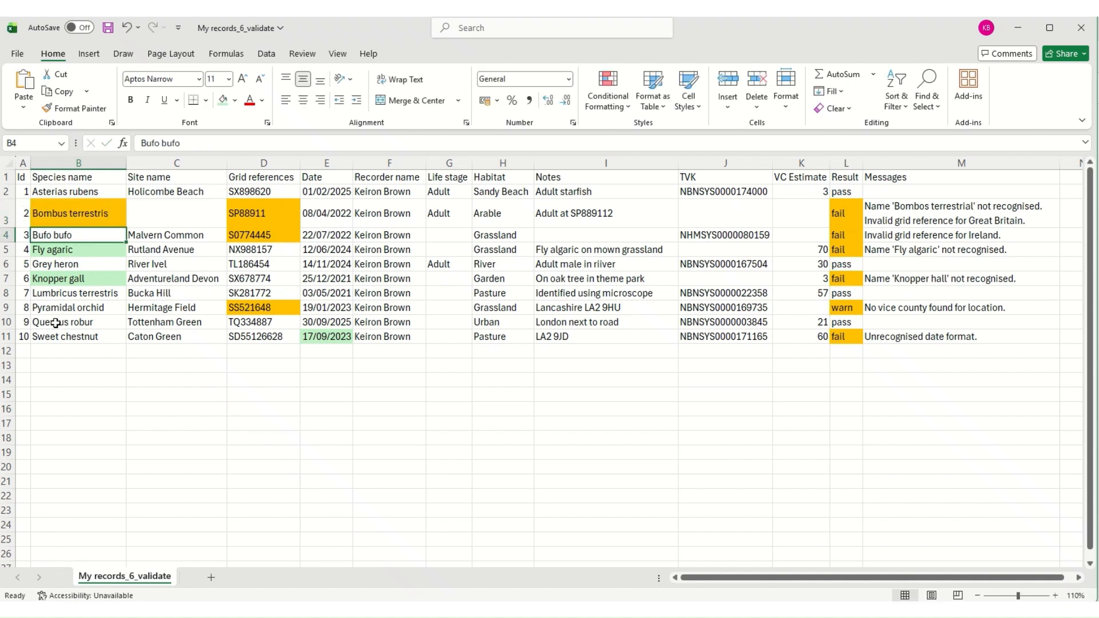
- Fill the Bombus terrestris cell with light green and copy the grid reference SP889112 from that record's notes
{"action": "left_click", "coordinate": [90, 217]}
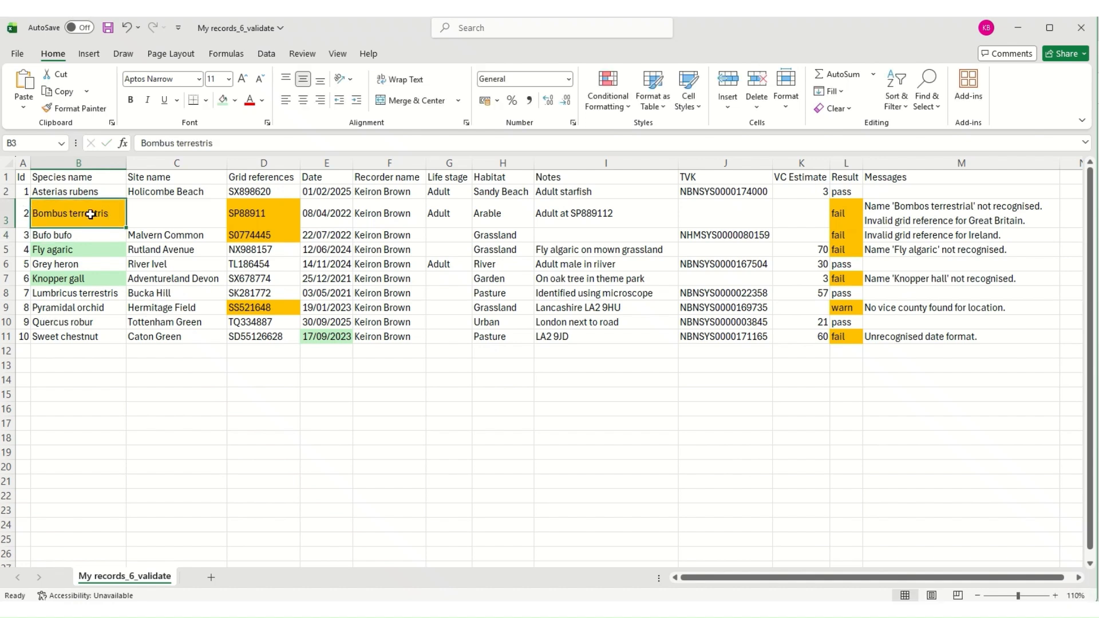
{"action": "left_click", "coordinate": [223, 100]}
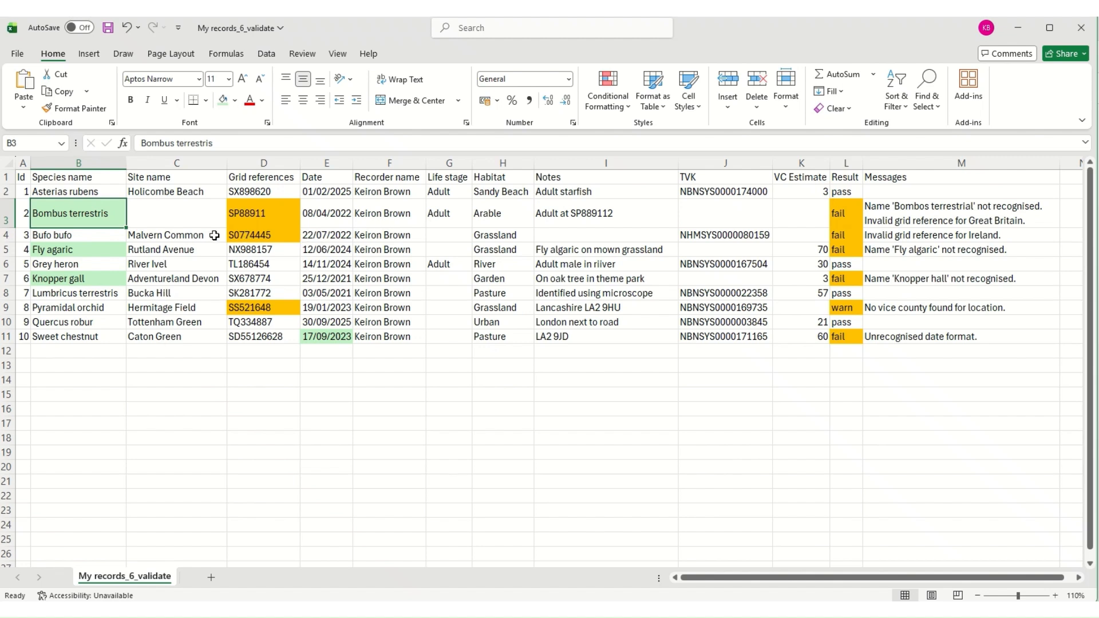
{"action": "left_click", "coordinate": [262, 220]}
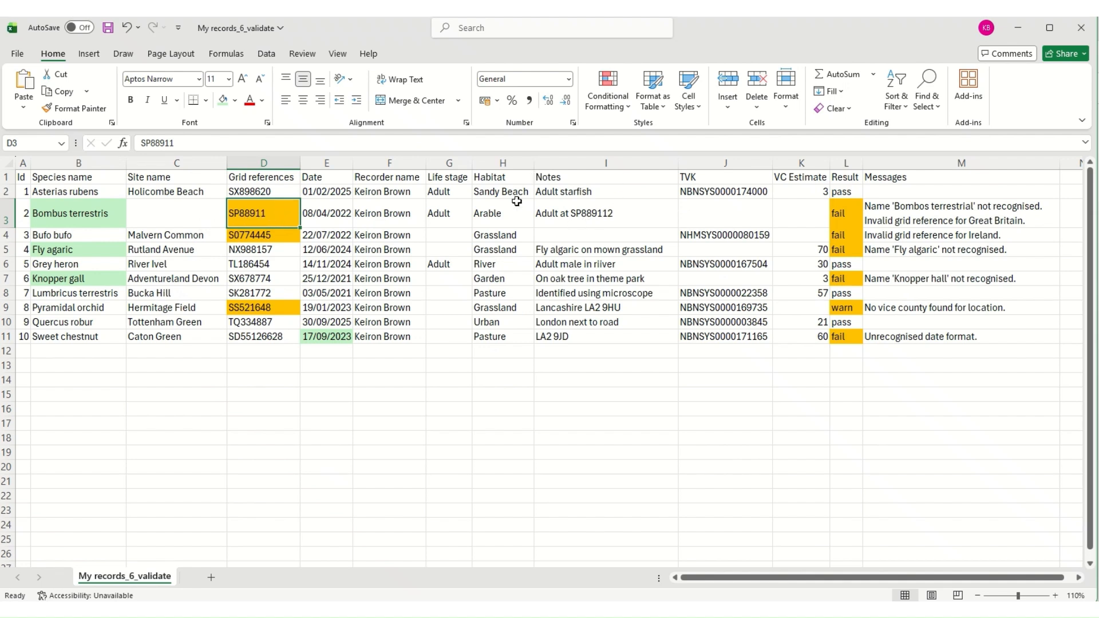
{"action": "double_click", "coordinate": [638, 211]}
{"action": "left_click_drag", "start_coordinate": [638, 211], "coordinate": [583, 216]}
{"action": "key", "text": "ctrl+c"}
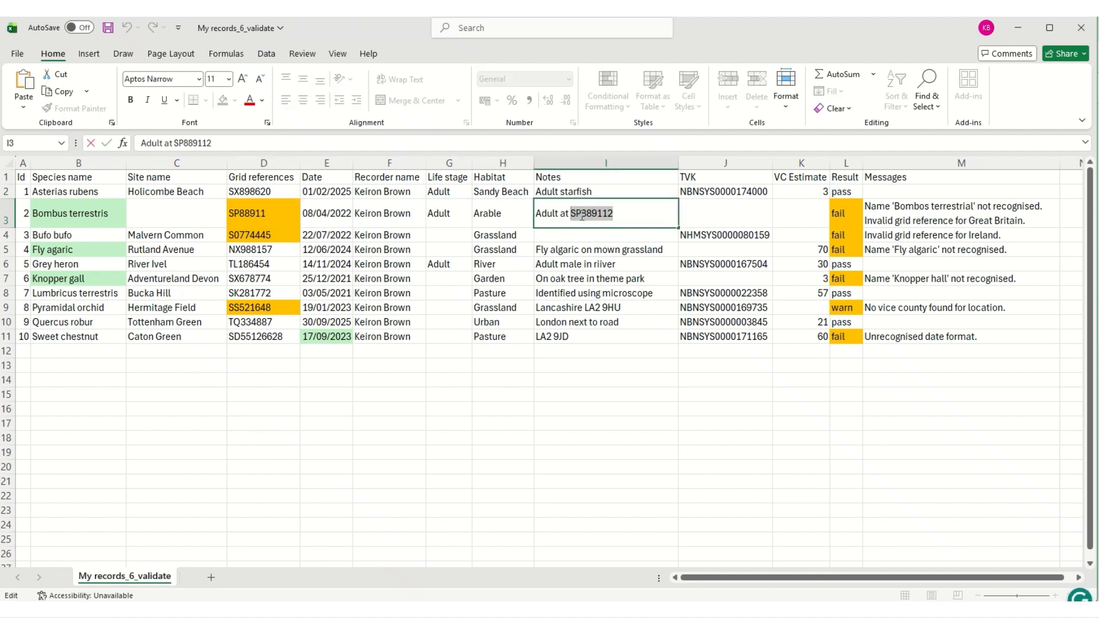
- Replace the grid reference of the Bombus terrestris record with the copied SP889112 and fill the cell with light green
{"action": "left_click", "coordinate": [280, 214]}
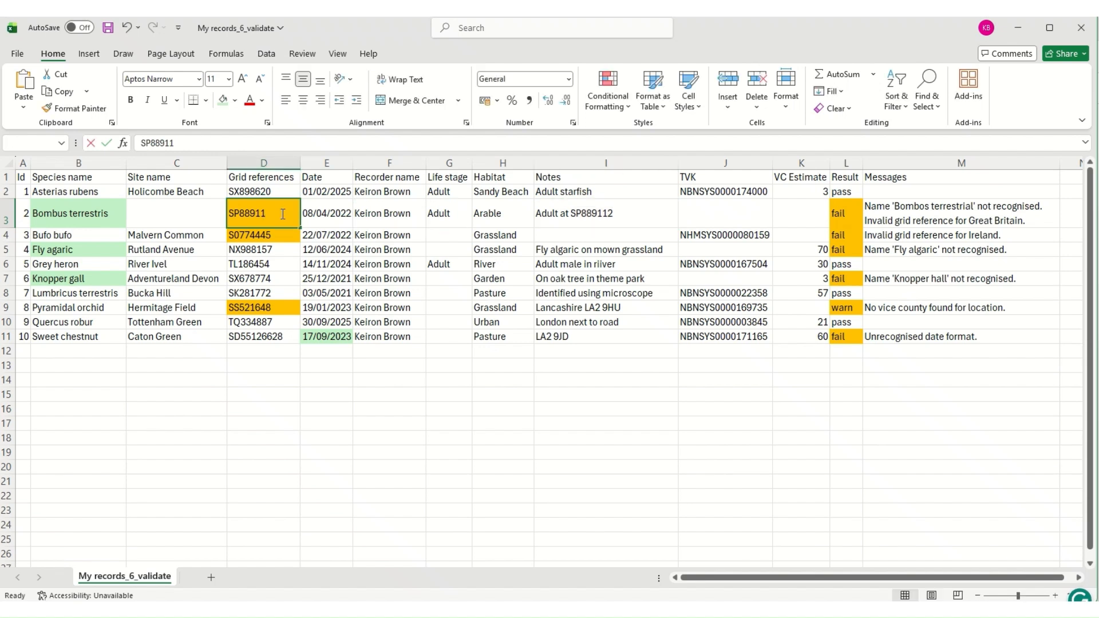
{"action": "double_click", "coordinate": [286, 212]}
{"action": "left_click_drag", "start_coordinate": [286, 213], "coordinate": [227, 209]}
{"action": "key", "text": "ctrl+v"}
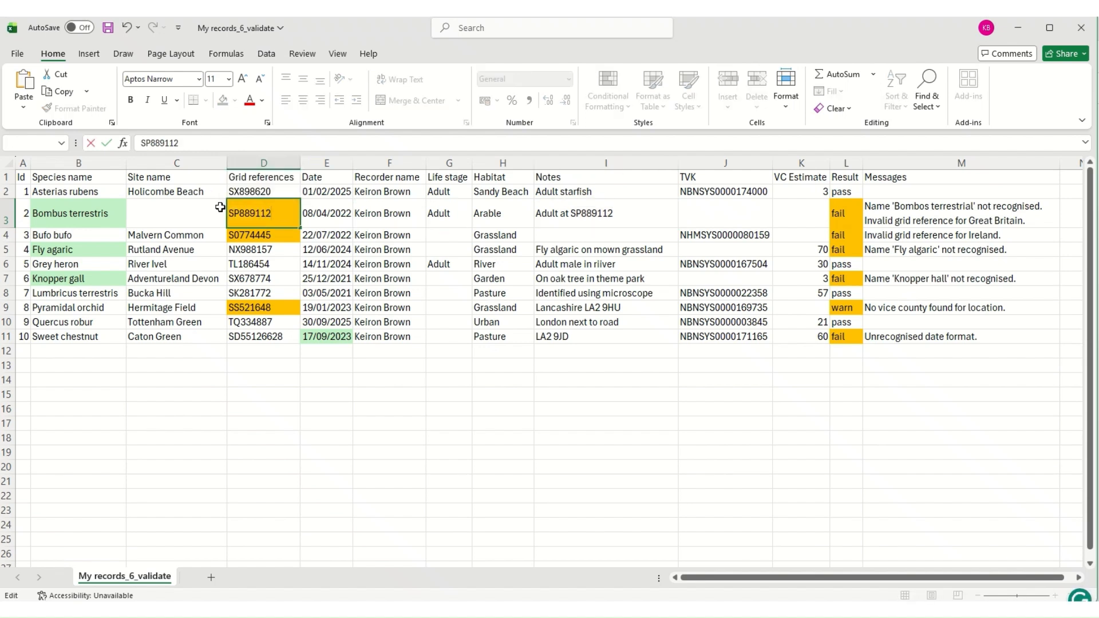
{"action": "key", "text": "Return"}
{"action": "left_click", "coordinate": [253, 214]}
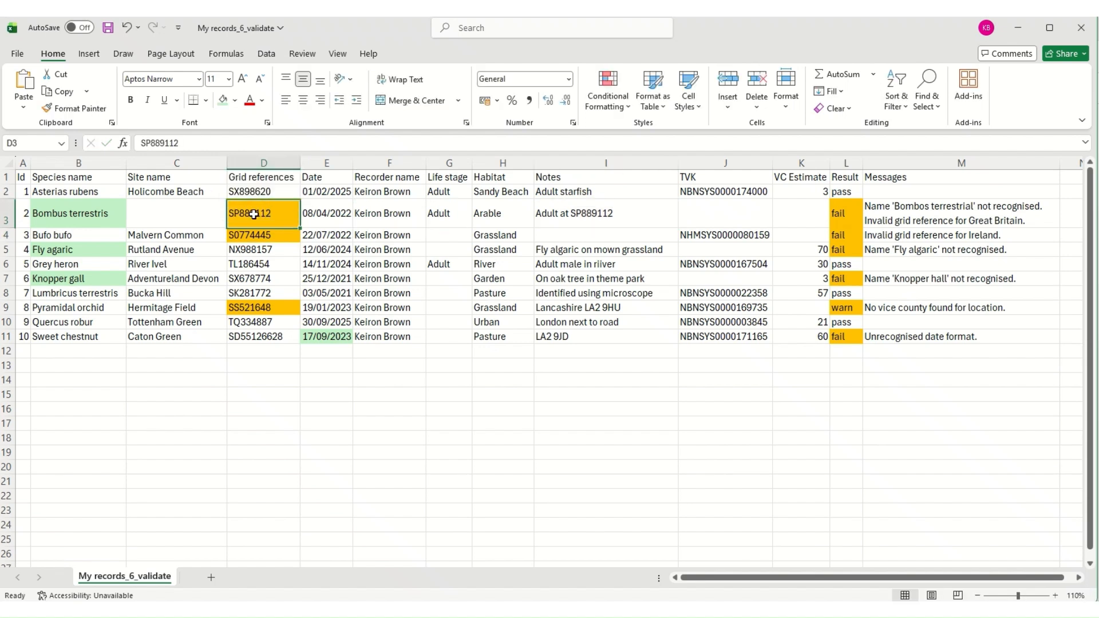
{"action": "left_click", "coordinate": [222, 101]}
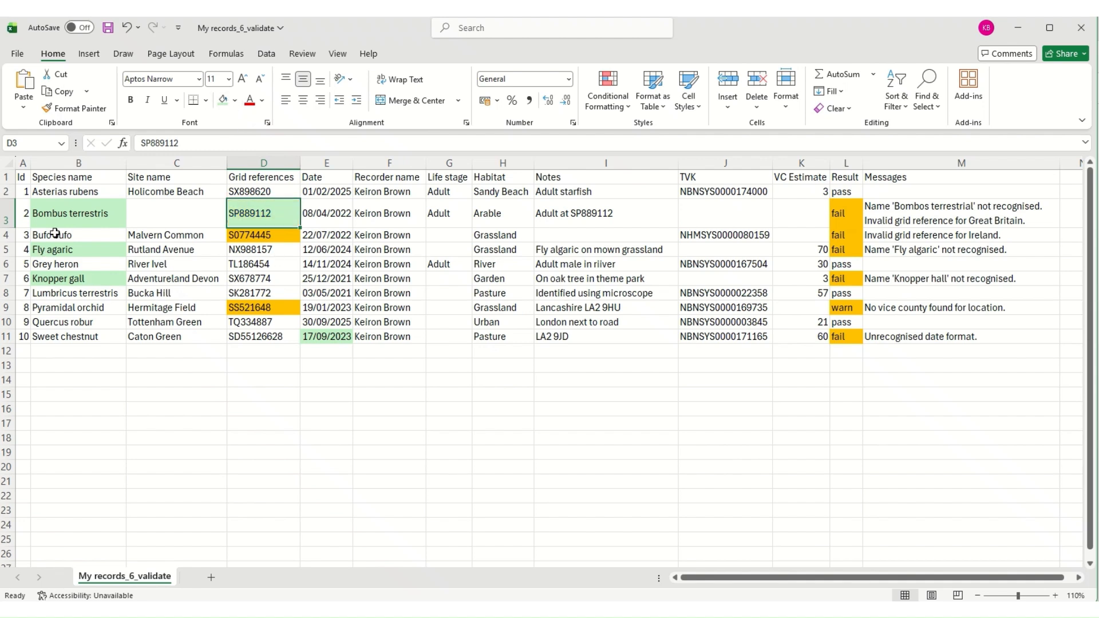
- Correct the Bufo bufo record's grid reference to SO774445, using the letter O instead of zero, and fill the cell with light green
{"action": "left_click", "coordinate": [261, 238]}
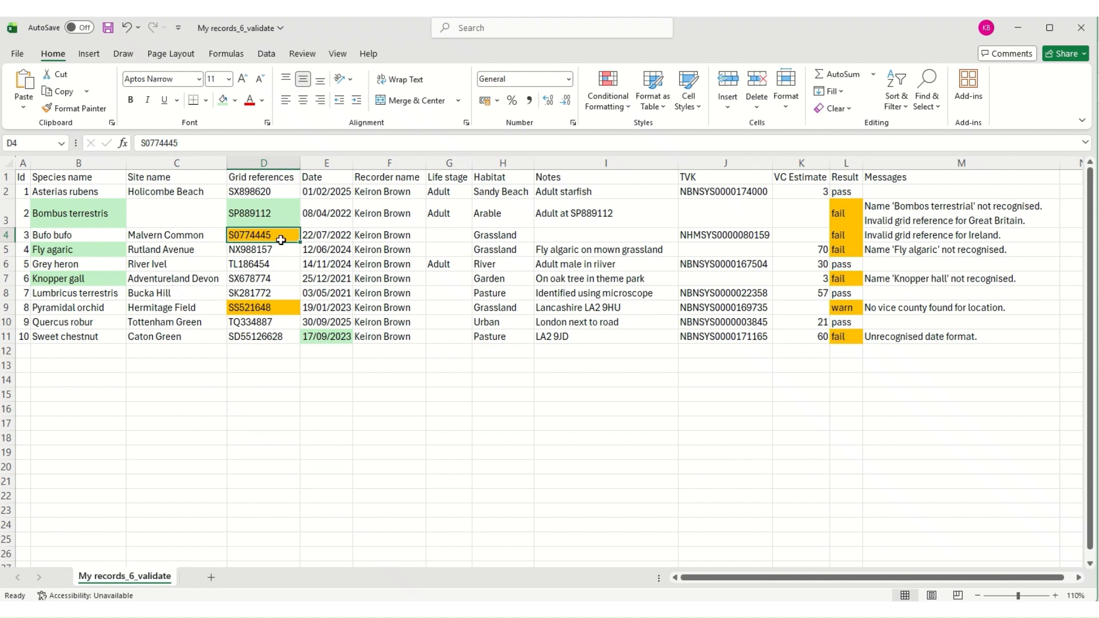
{"action": "double_click", "coordinate": [239, 235]}
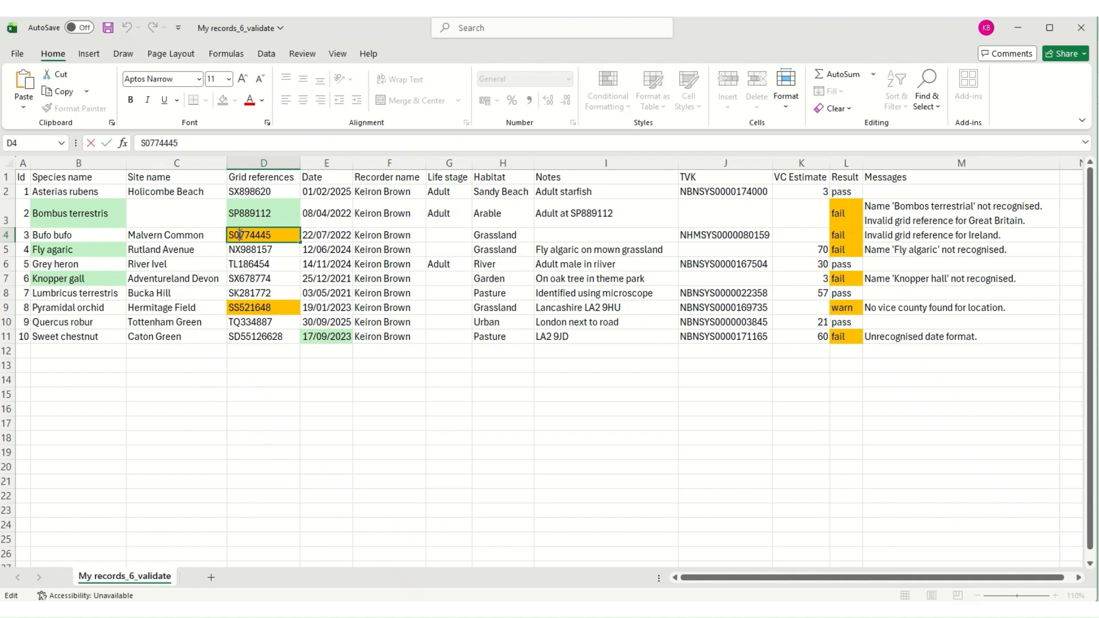
{"action": "key", "text": "BackSpace"}
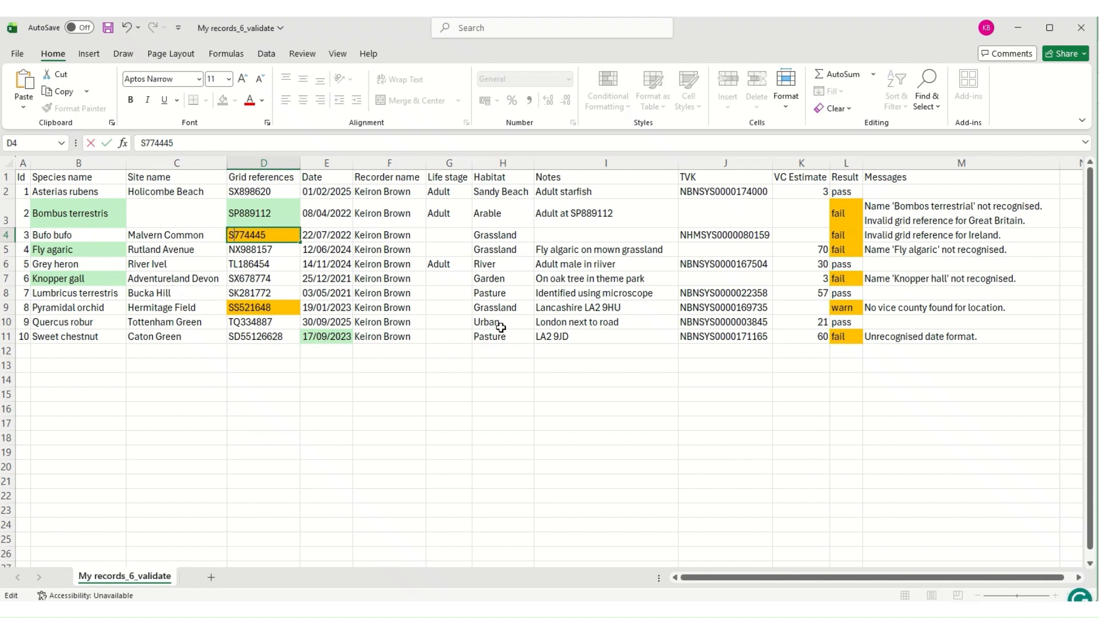
{"action": "type", "text": "O"}
{"action": "key", "text": "Return"}
{"action": "key", "text": "Up"}
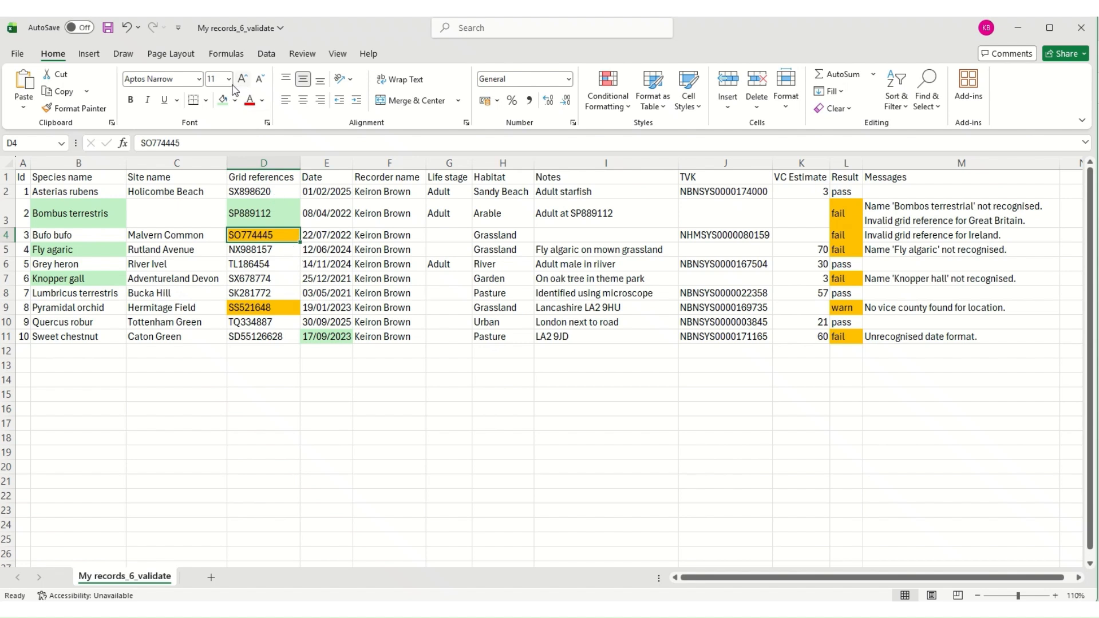
{"action": "left_click", "coordinate": [223, 100]}
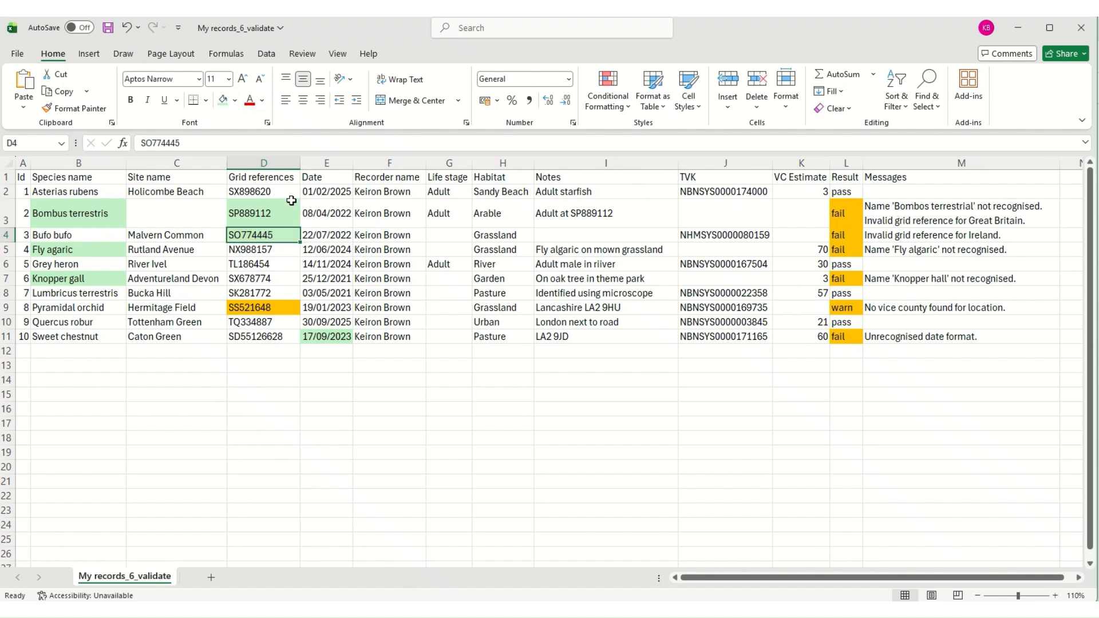
- Copy the Pyramidal orchid's grid reference SS521648, switch to the grid ref plotter in the browser and examine its location on the map
{"action": "left_click", "coordinate": [277, 304]}
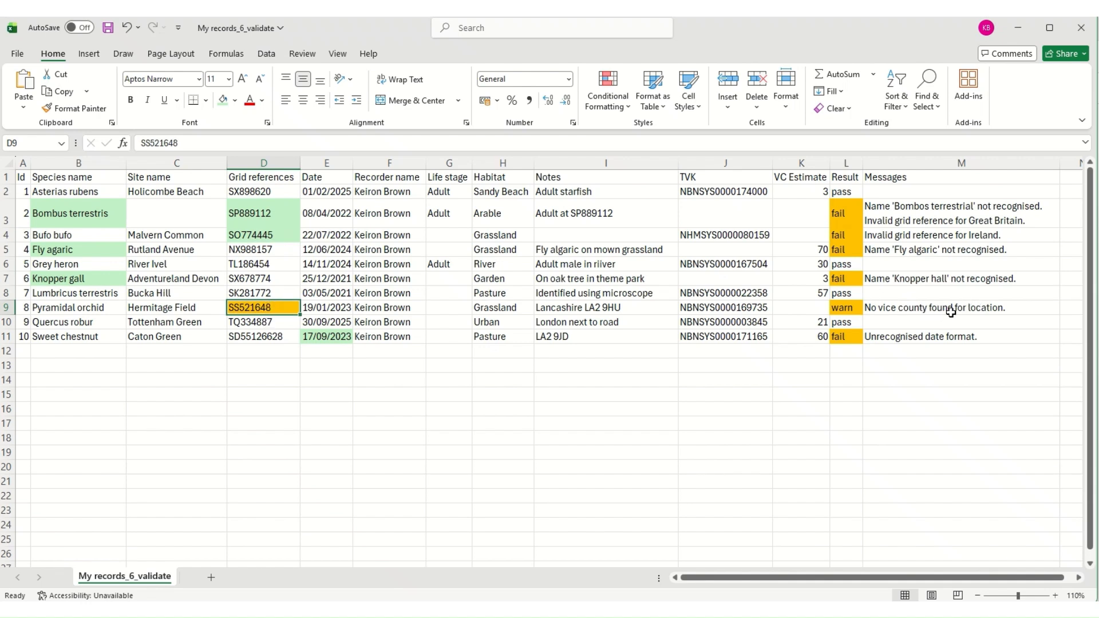
{"action": "double_click", "coordinate": [277, 307]}
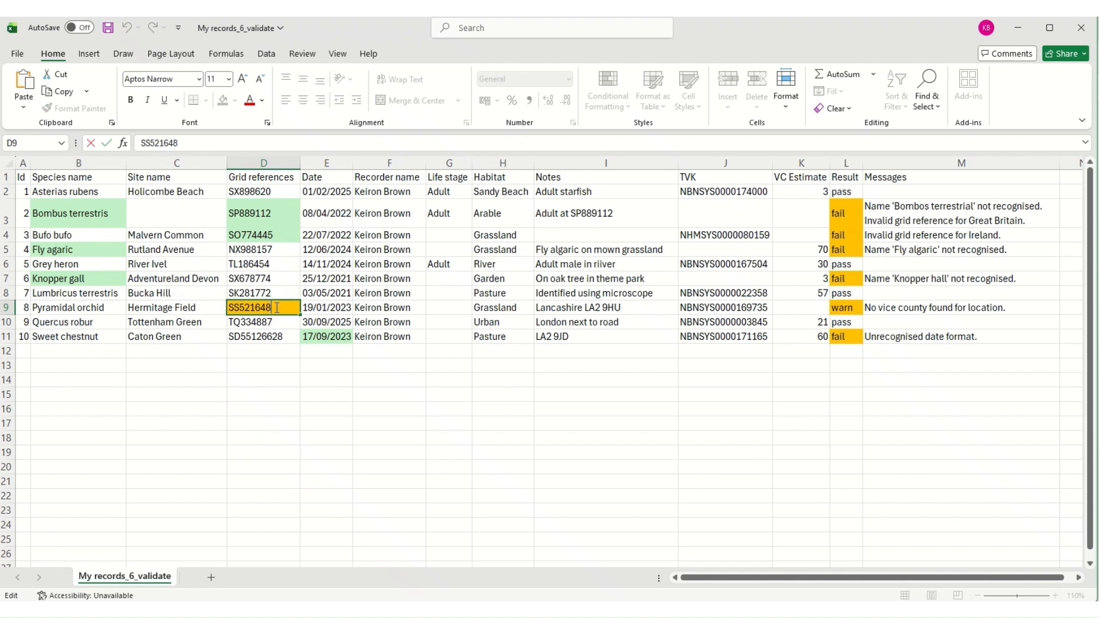
{"action": "double_click", "coordinate": [246, 308]}
{"action": "key", "text": "ctrl+c"}
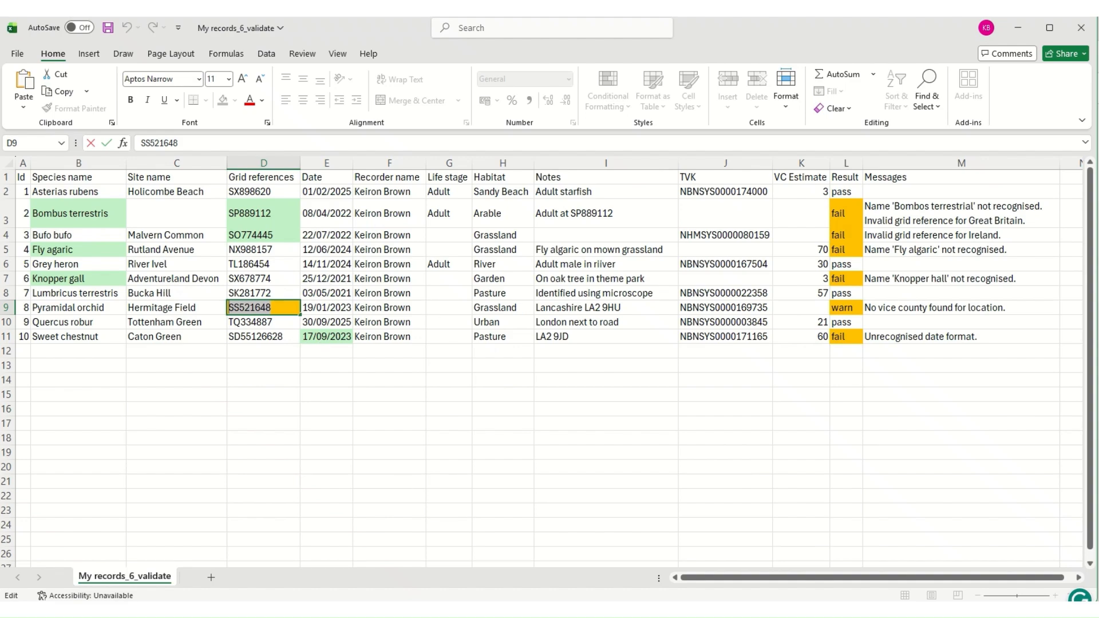
{"action": "left_click", "coordinate": [438, 610]}
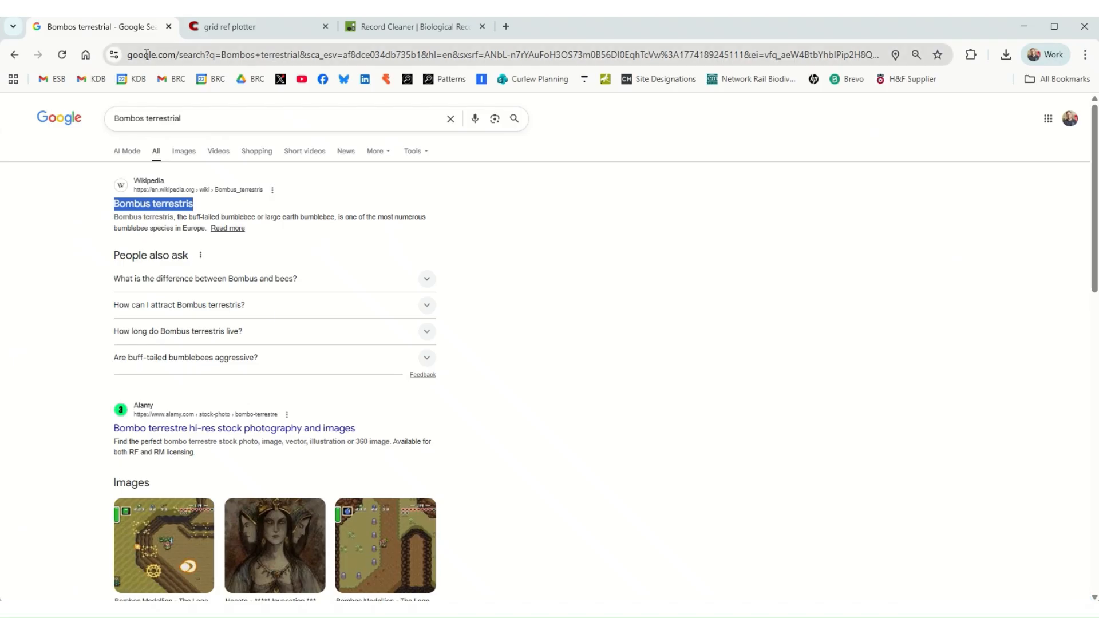
{"action": "left_click", "coordinate": [253, 26]}
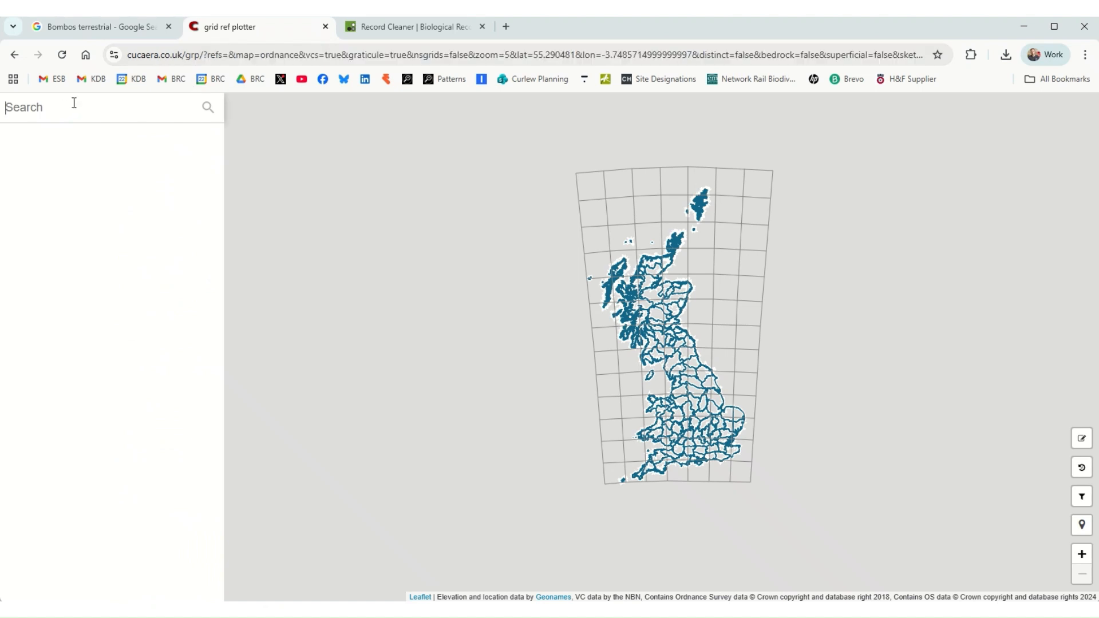
{"action": "key", "text": "ctrl+v"}
{"action": "key", "text": "Return"}
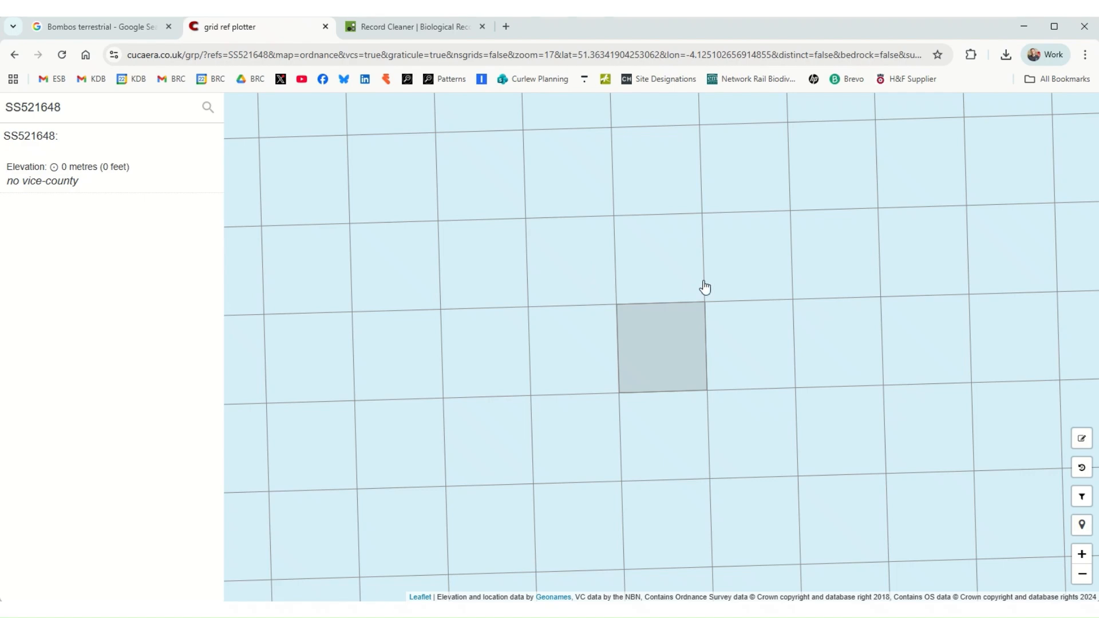
{"action": "scroll", "coordinate": [695, 286], "scroll_direction": "down", "scroll_amount": 4}
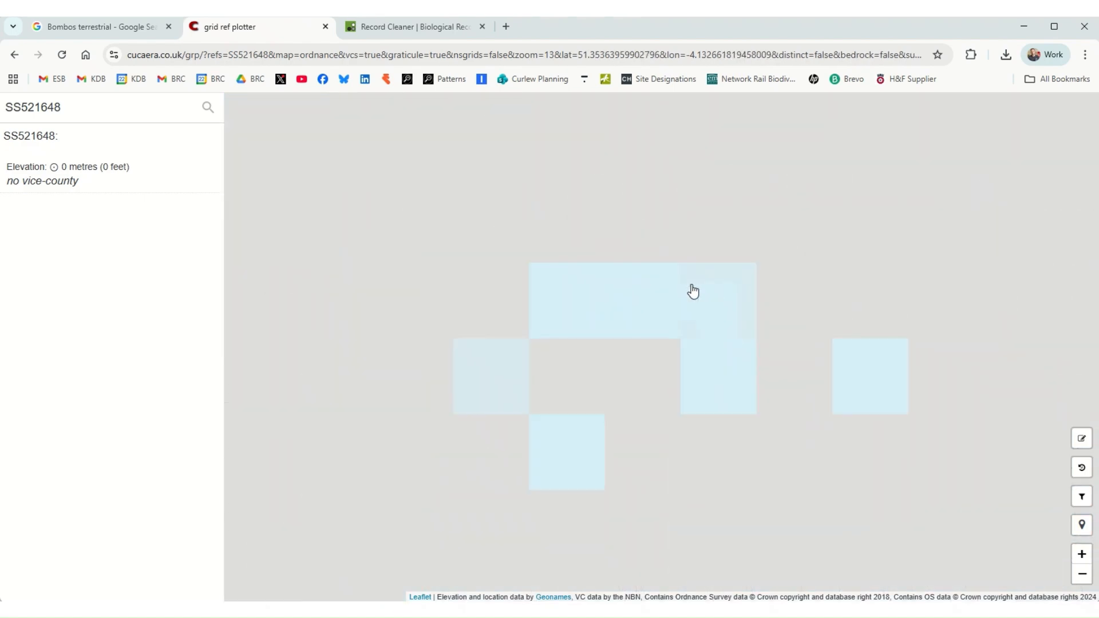
{"action": "scroll", "coordinate": [793, 263], "scroll_direction": "down", "scroll_amount": 5}
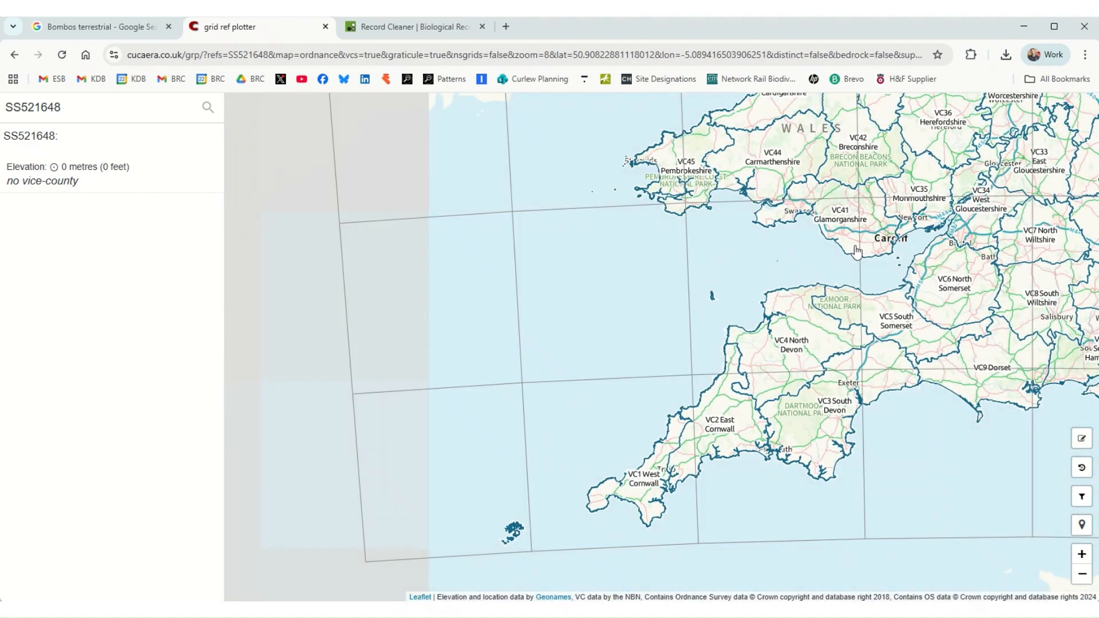
{"action": "left_click_drag", "start_coordinate": [780, 252], "coordinate": [709, 302]}
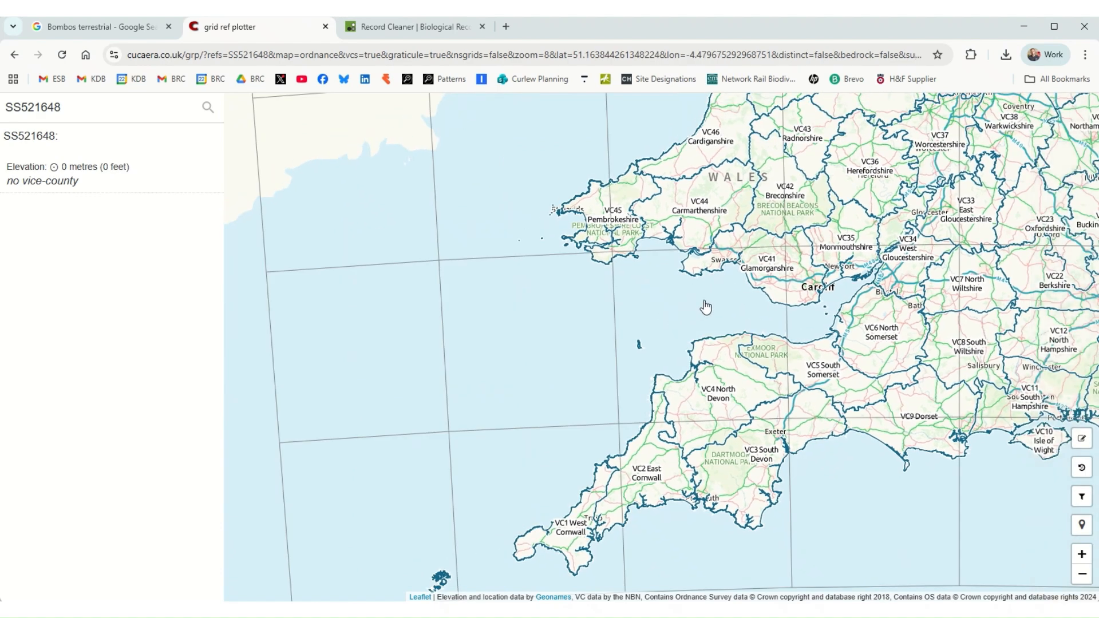
{"action": "scroll", "coordinate": [705, 307], "scroll_direction": "down", "scroll_amount": 1}
{"action": "scroll", "coordinate": [726, 319], "scroll_direction": "down", "scroll_amount": 1}
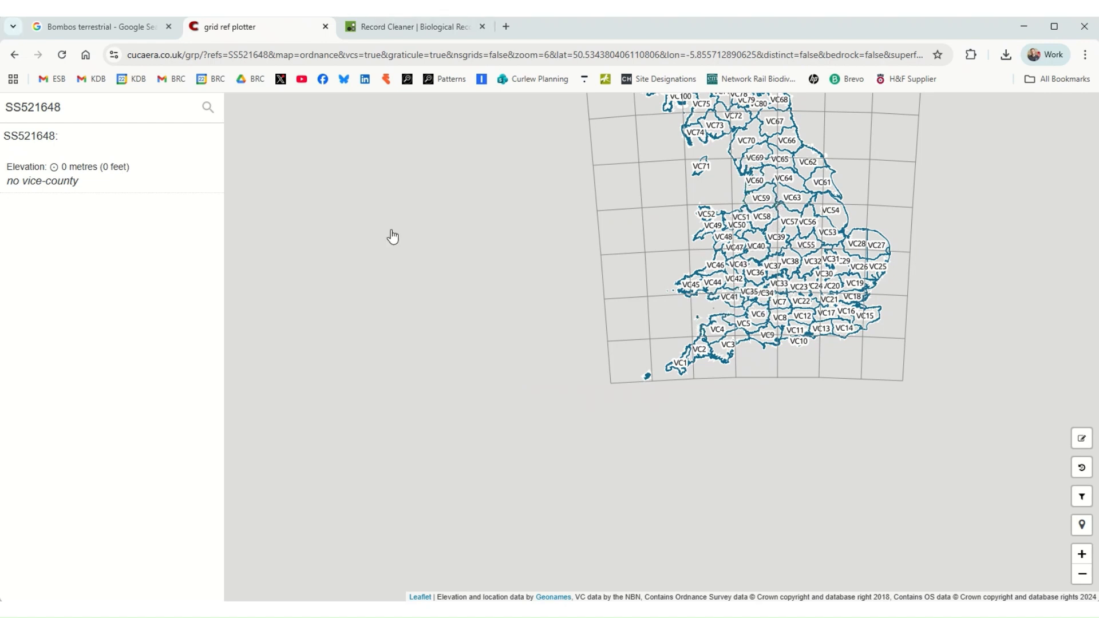
- Copy the postcode from the Pyramidal orchid's notes in Excel, search for it in the browser's grid ref plotter and select the Lancaster match
{"action": "key", "text": "alt+Tab"}
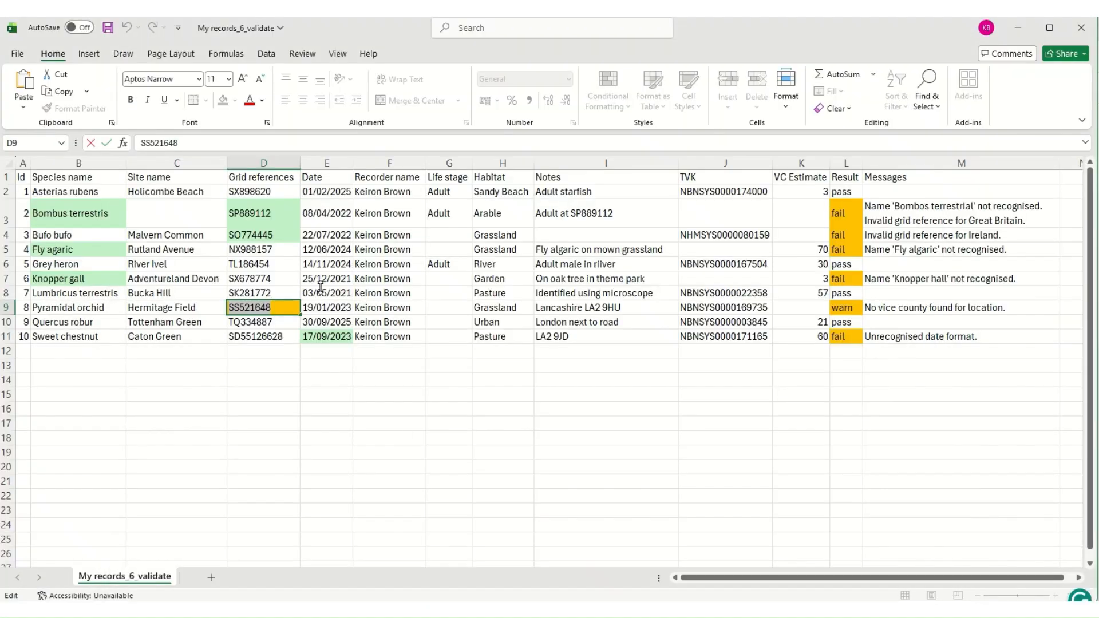
{"action": "double_click", "coordinate": [629, 306]}
{"action": "left_click_drag", "start_coordinate": [624, 307], "coordinate": [588, 306]}
{"action": "key", "text": "ctrl+c"}
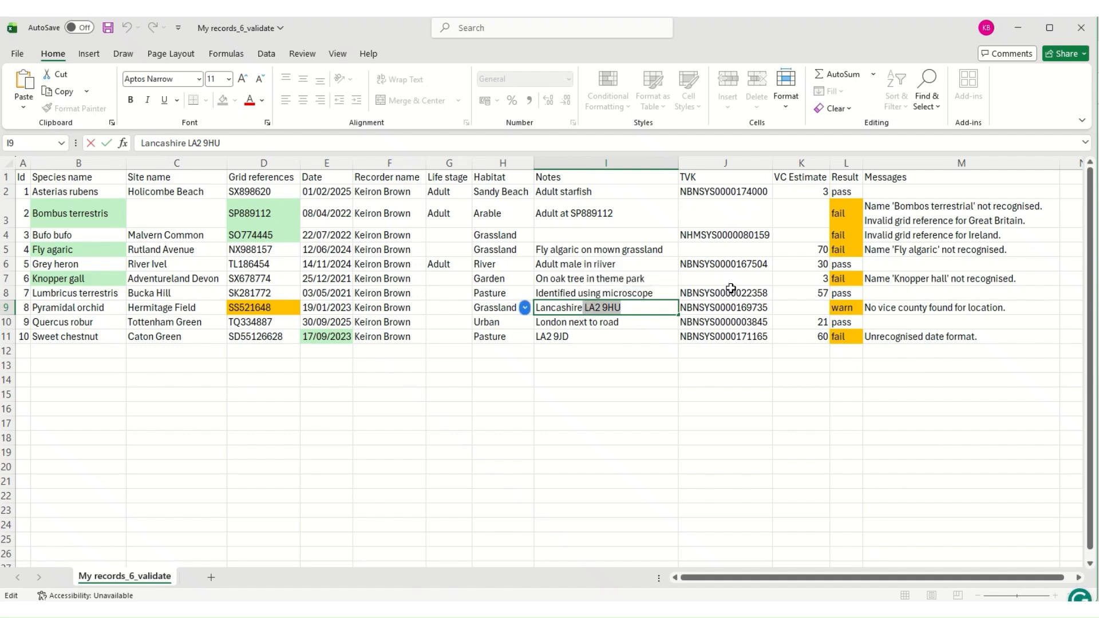
{"action": "key", "text": "alt+Tab"}
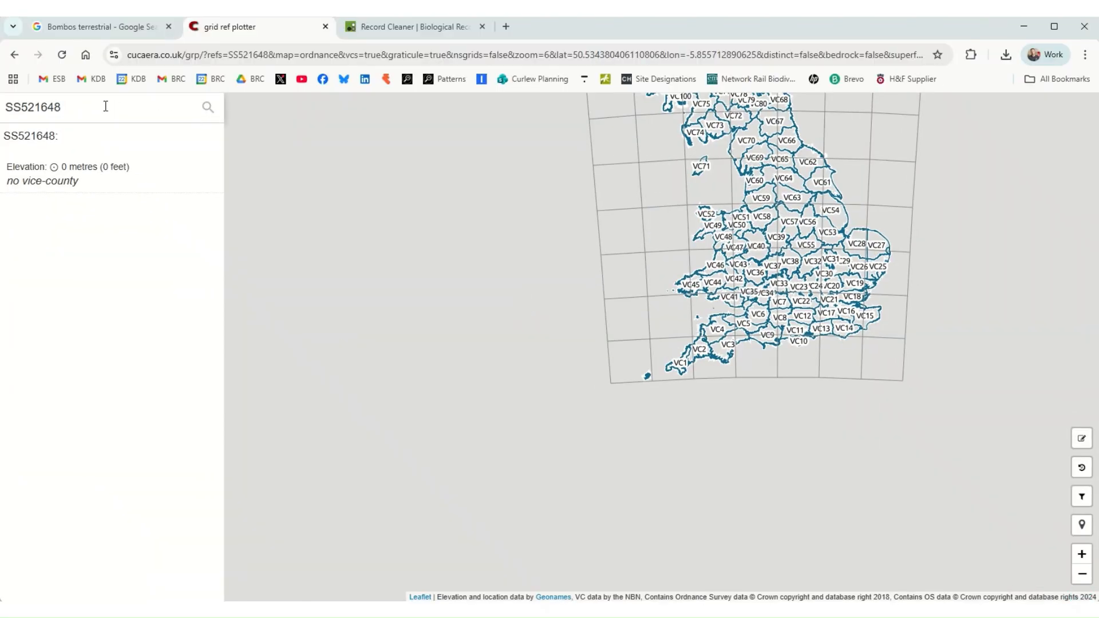
{"action": "left_click_drag", "start_coordinate": [98, 108], "coordinate": [2, 109]}
{"action": "key", "text": "ctrl+v"}
{"action": "key", "text": "Return"}
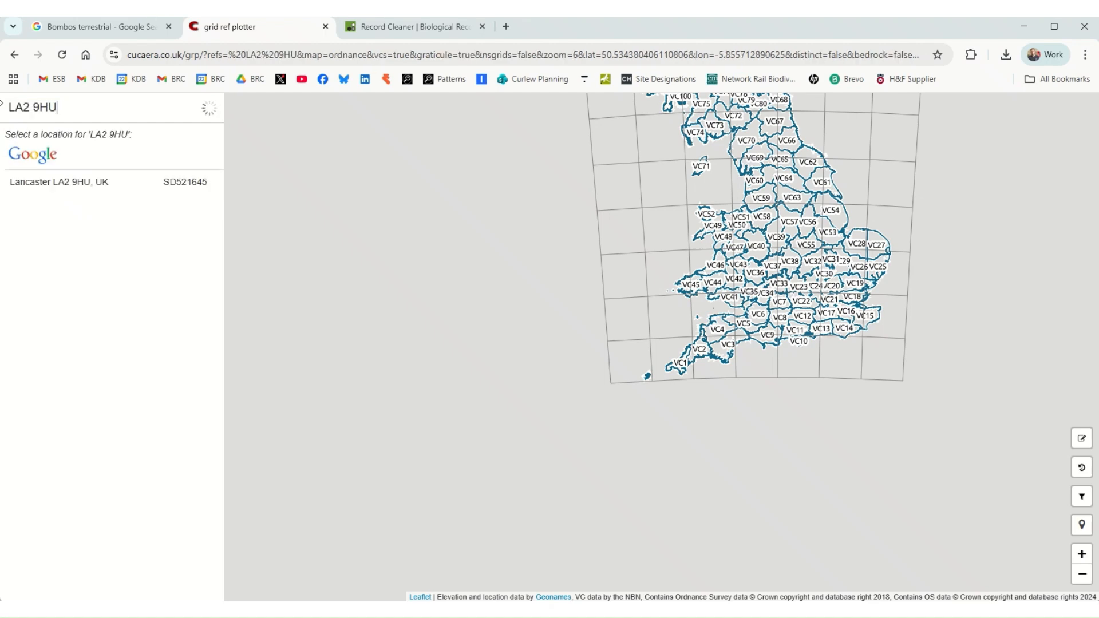
{"action": "left_click", "coordinate": [78, 186]}
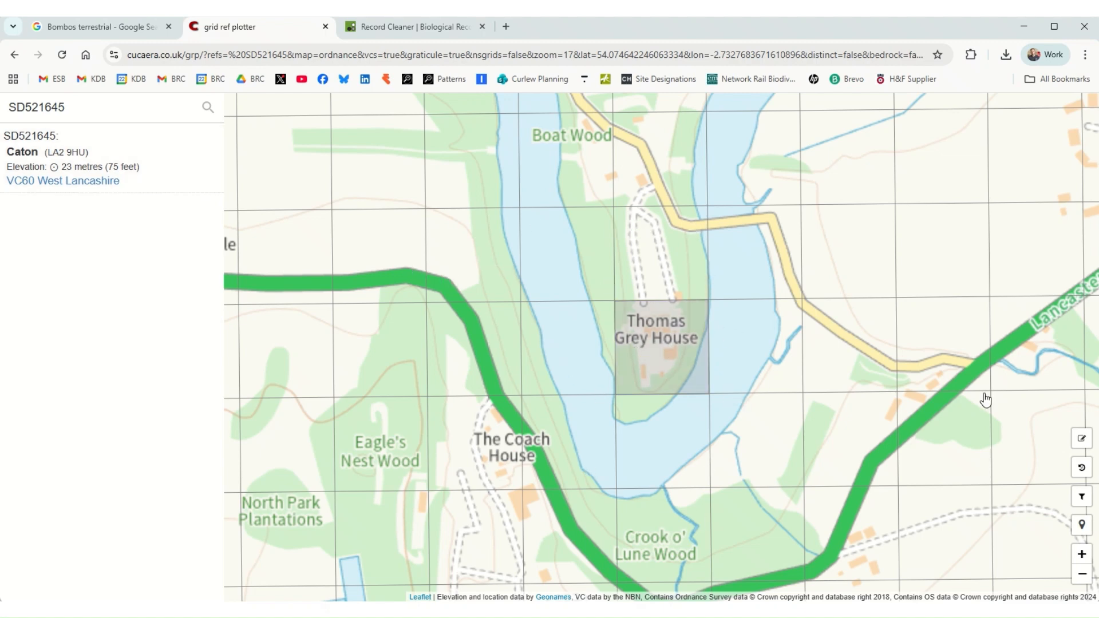
- Change the plotter's base map to Satellite and close the options
{"action": "left_click", "coordinate": [1083, 495]}
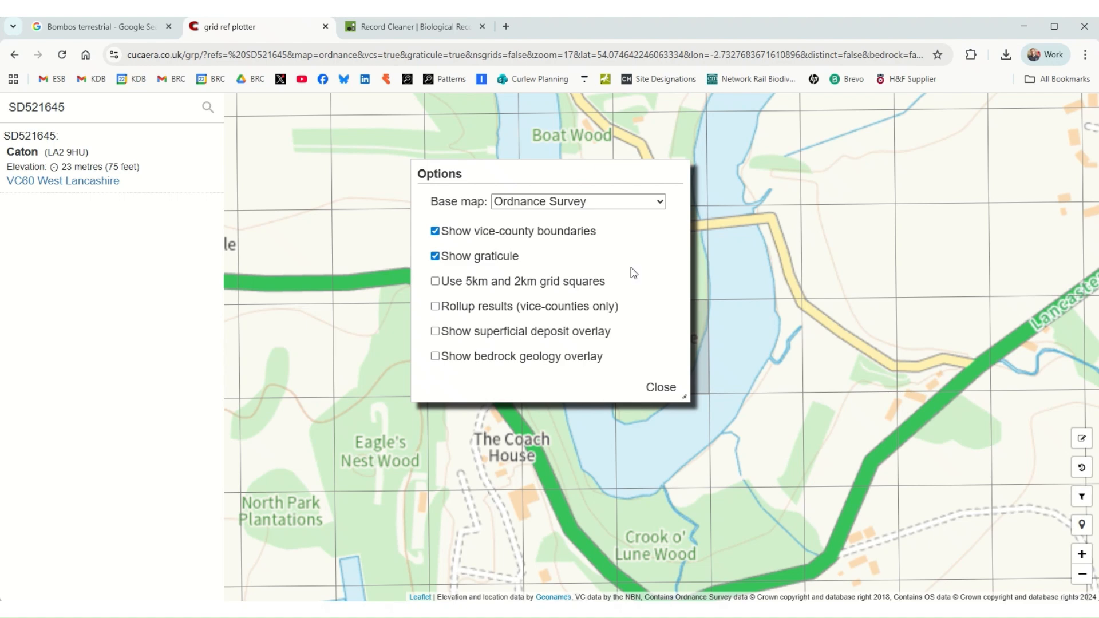
{"action": "left_click", "coordinate": [558, 200]}
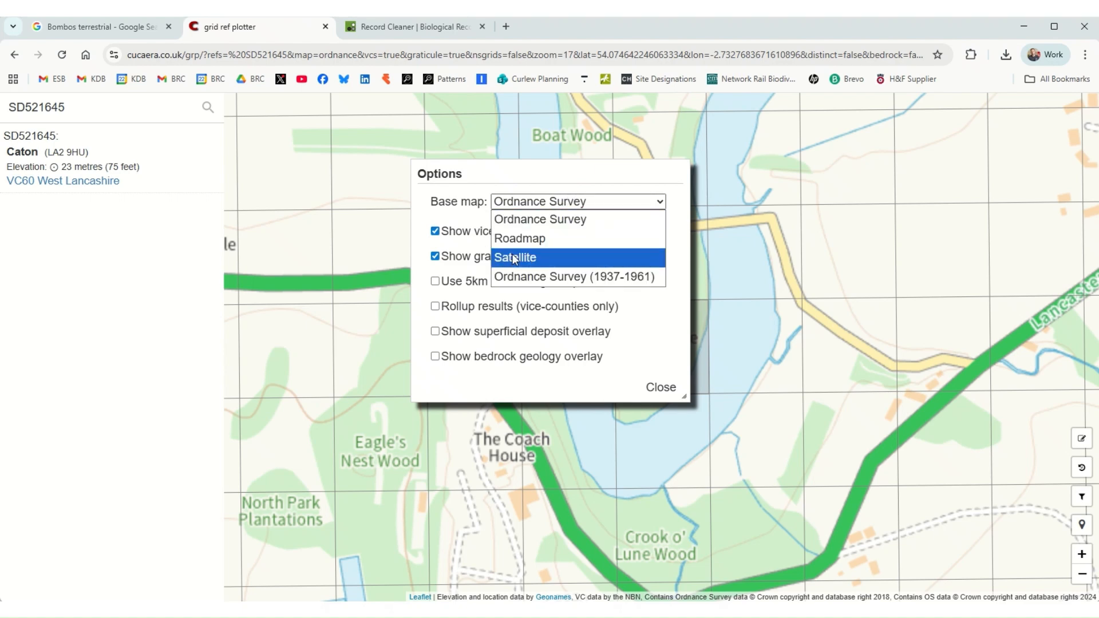
{"action": "left_click", "coordinate": [532, 257]}
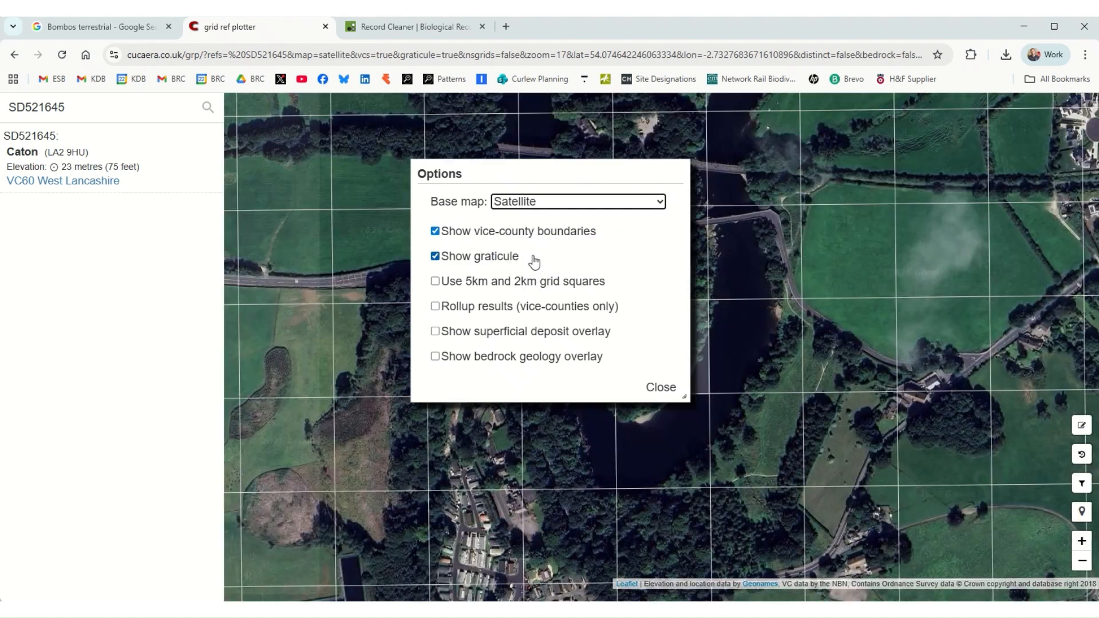
{"action": "left_click", "coordinate": [659, 387]}
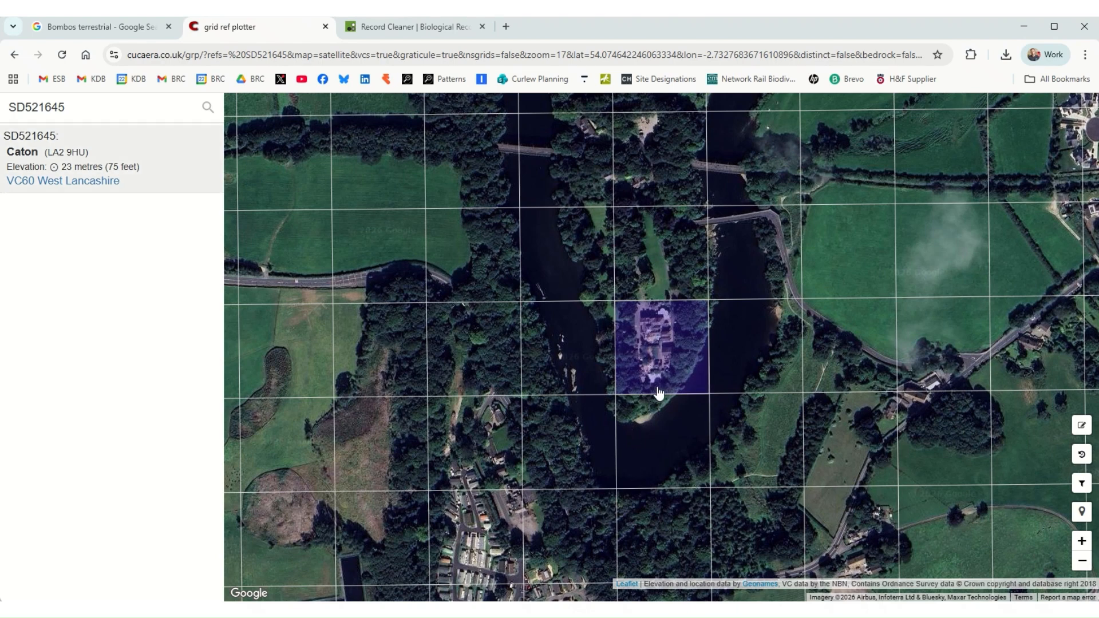
- Plot the grassland square SD521648 north of the selected Caton square on the satellite map
{"action": "scroll", "coordinate": [653, 407], "scroll_direction": "down", "scroll_amount": 1}
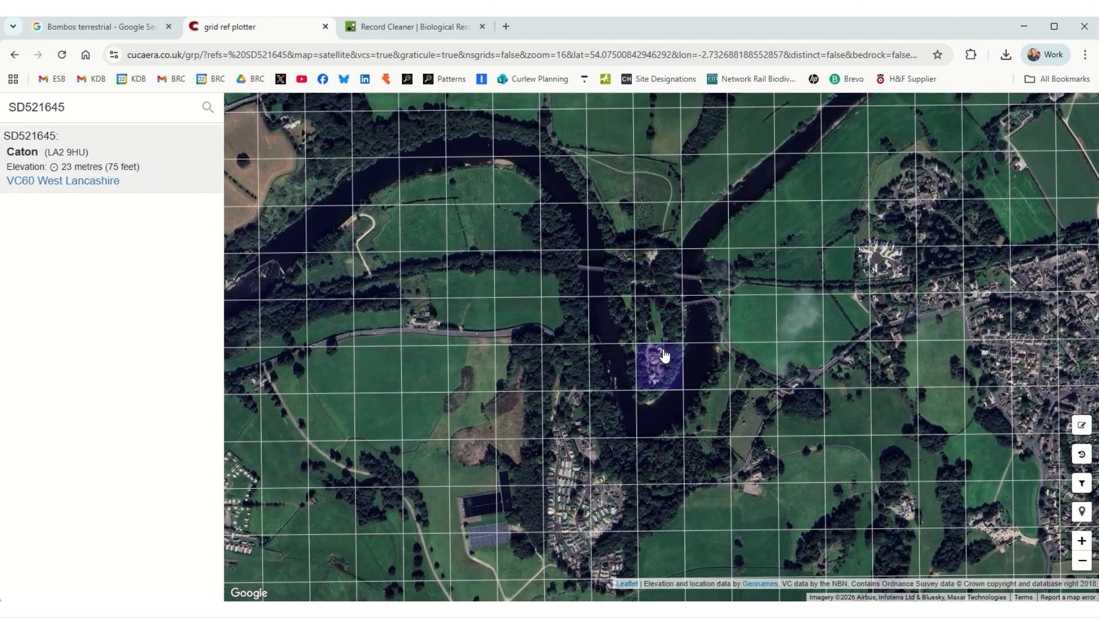
{"action": "left_click_drag", "start_coordinate": [669, 347], "coordinate": [674, 377]}
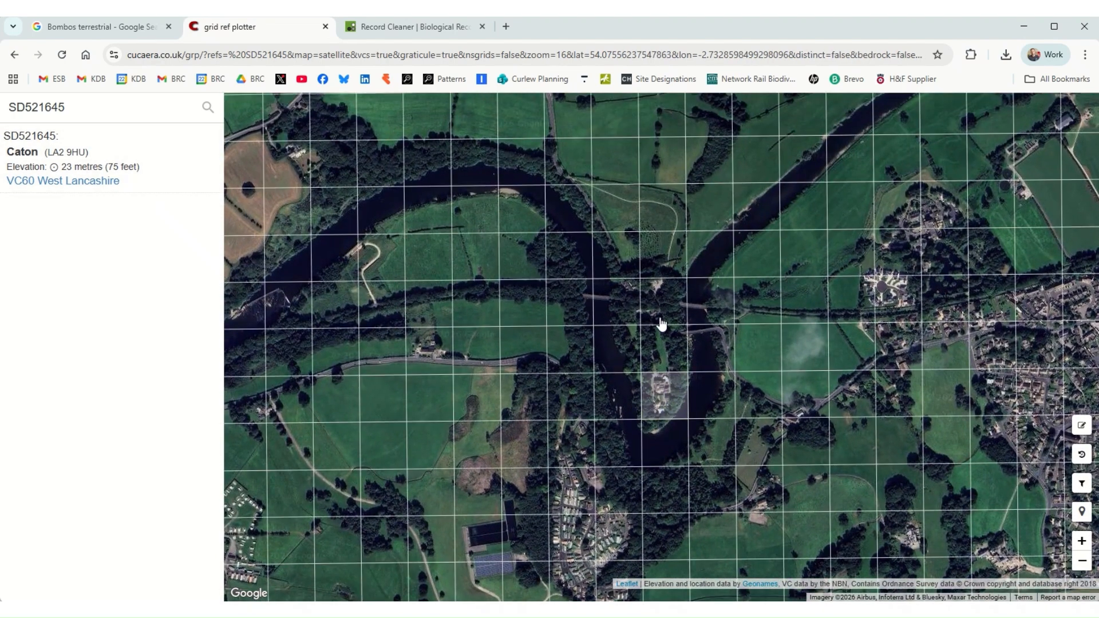
{"action": "left_click", "coordinate": [659, 251]}
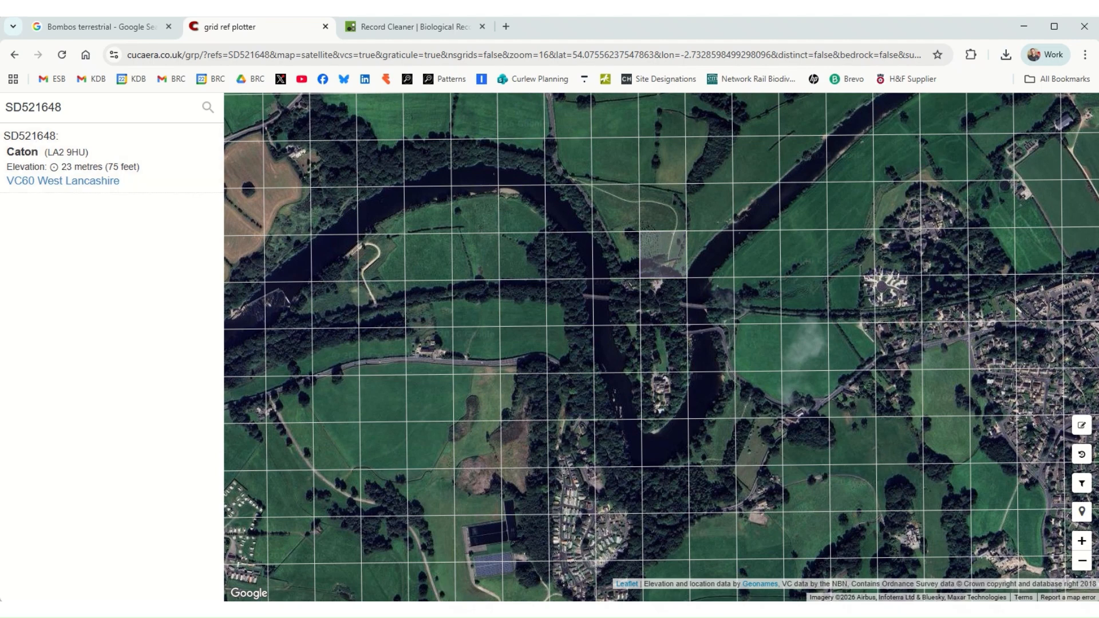
- Switch back to the Excel workbook and correct the Pyramidal orchid's grid reference to SD521648
{"action": "key", "text": "alt+Tab"}
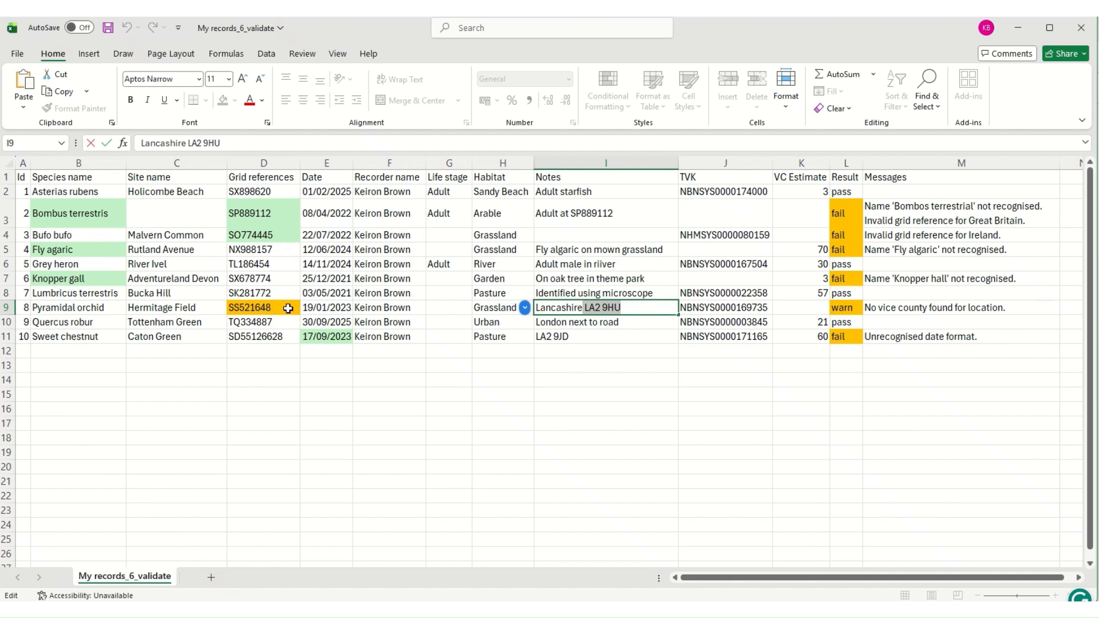
{"action": "double_click", "coordinate": [235, 310]}
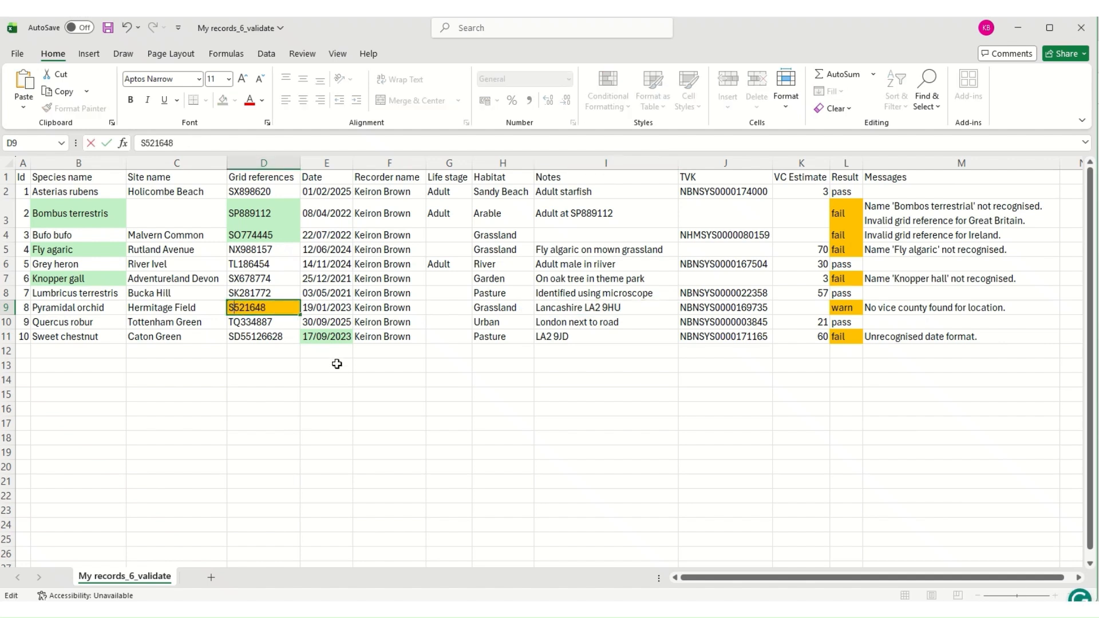
{"action": "type", "text": "D"}
{"action": "key", "text": "Return"}
- Fill the Pyramidal orchid's grid reference cell with light green and save the validate file
{"action": "left_click", "coordinate": [249, 304]}
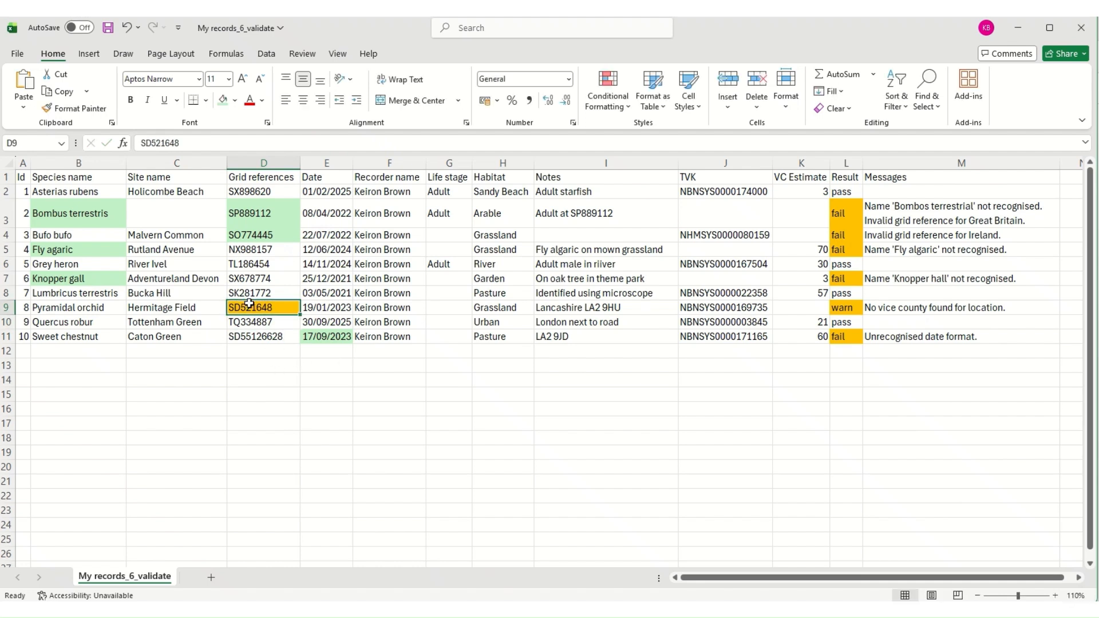
{"action": "left_click", "coordinate": [221, 104]}
{"action": "left_click", "coordinate": [320, 393]}
{"action": "left_click", "coordinate": [108, 29]}
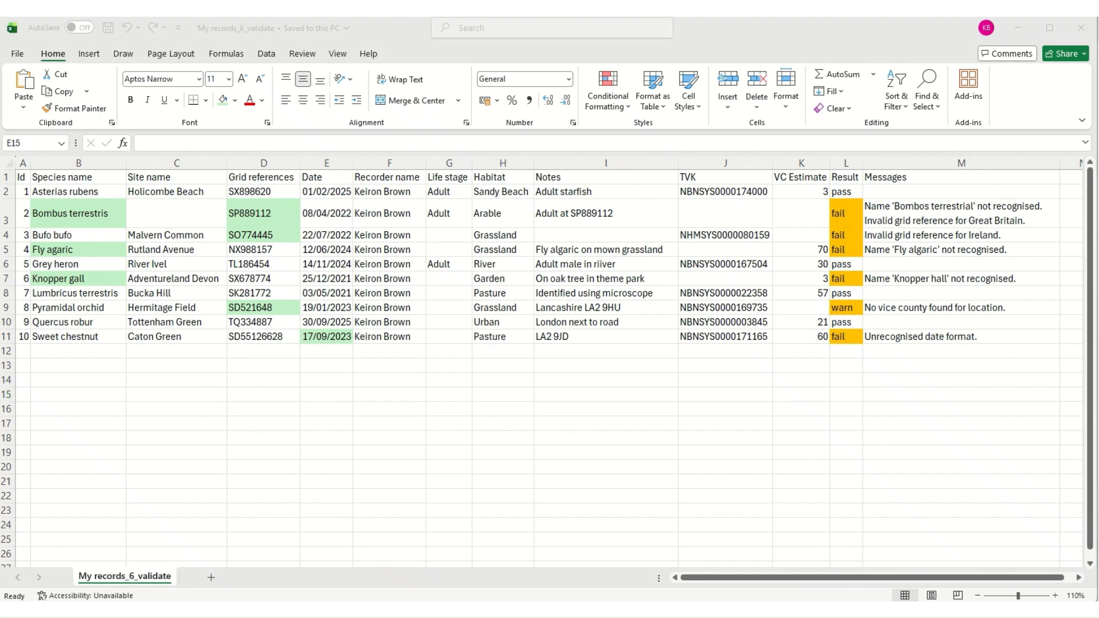
- Switch to Record Cleaner in the browser, start a new check and upload My records_6_validate.csv as the data file
{"action": "key", "text": "alt+Tab"}
{"action": "left_click", "coordinate": [375, 26]}
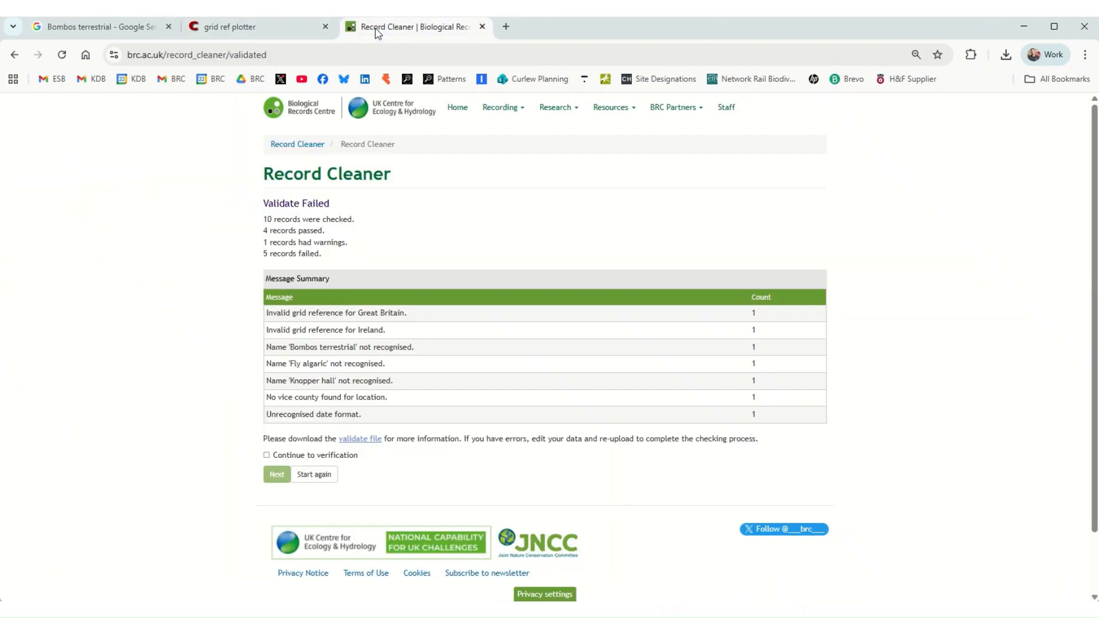
{"action": "left_click", "coordinate": [313, 474]}
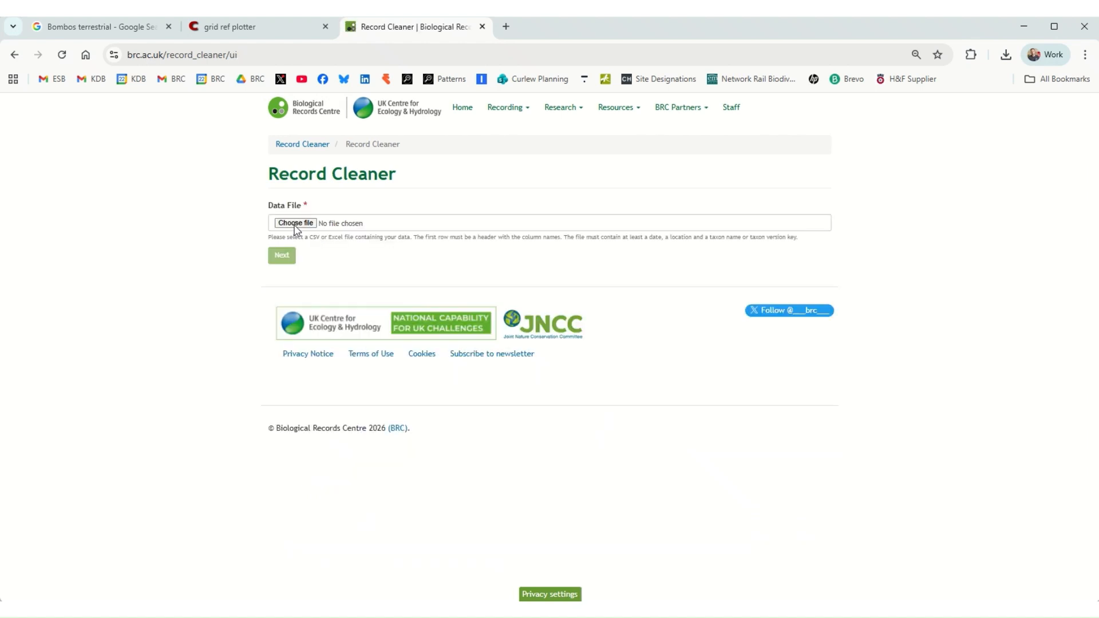
{"action": "left_click", "coordinate": [297, 224]}
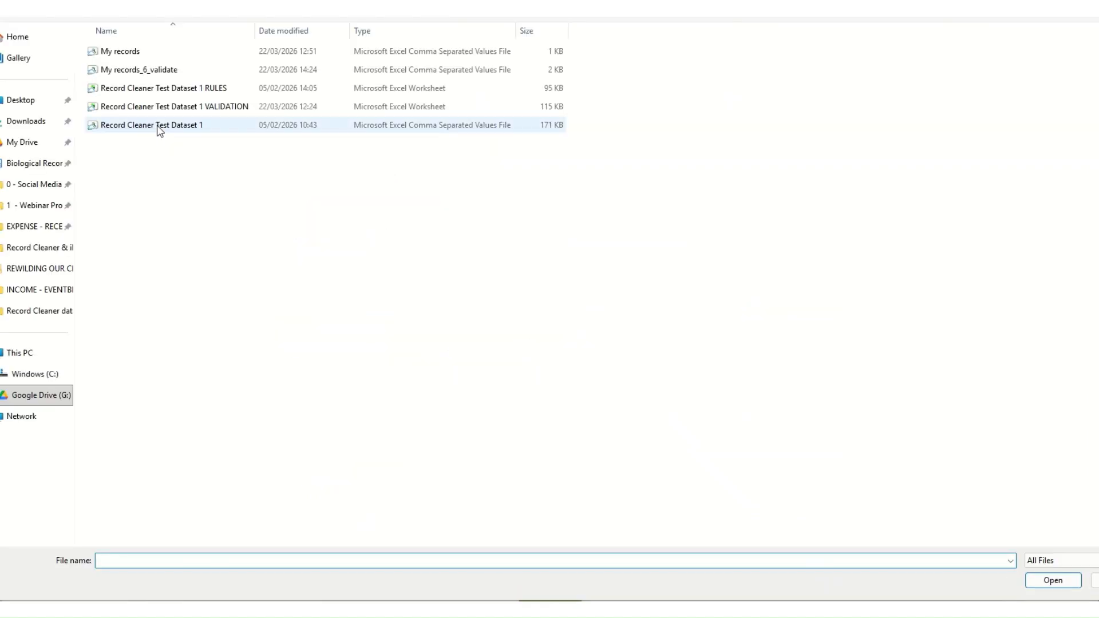
{"action": "left_click", "coordinate": [145, 69]}
{"action": "double_click", "coordinate": [145, 70]}
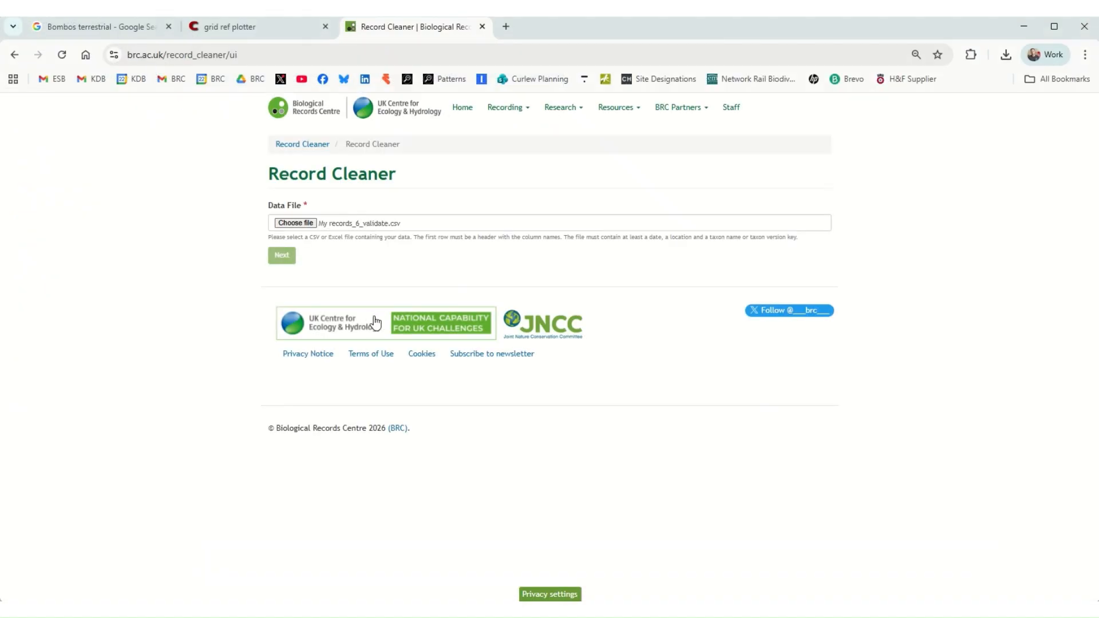
{"action": "left_click", "coordinate": [287, 284]}
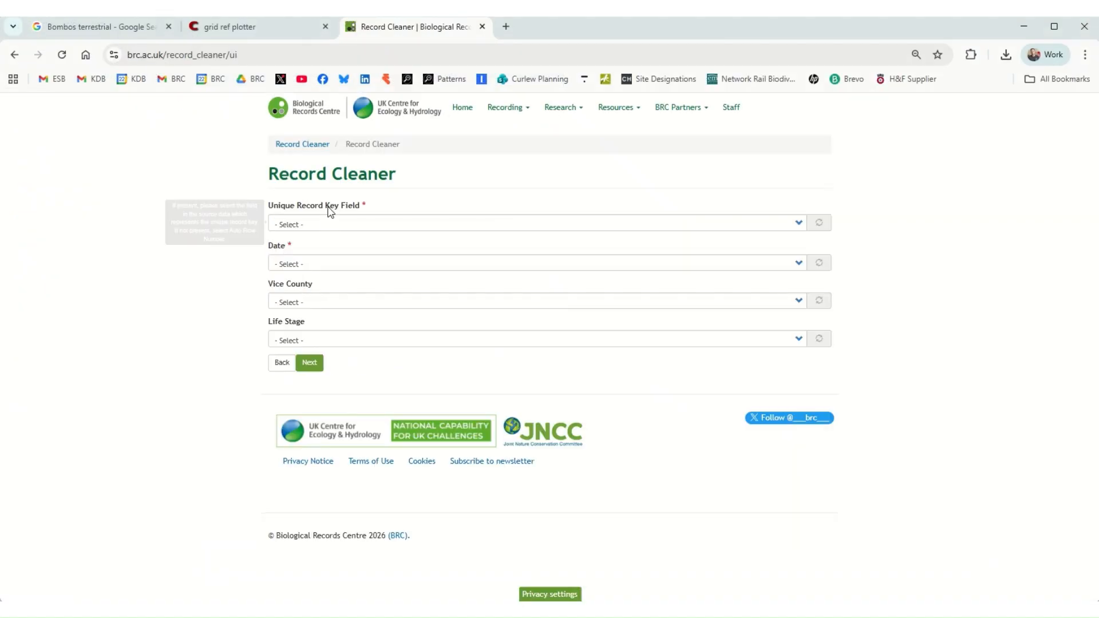
- Set the unique record key to Auto Row Number, map Date and Life stage to their columns, and leave Vice County unselected
{"action": "left_click", "coordinate": [318, 223]}
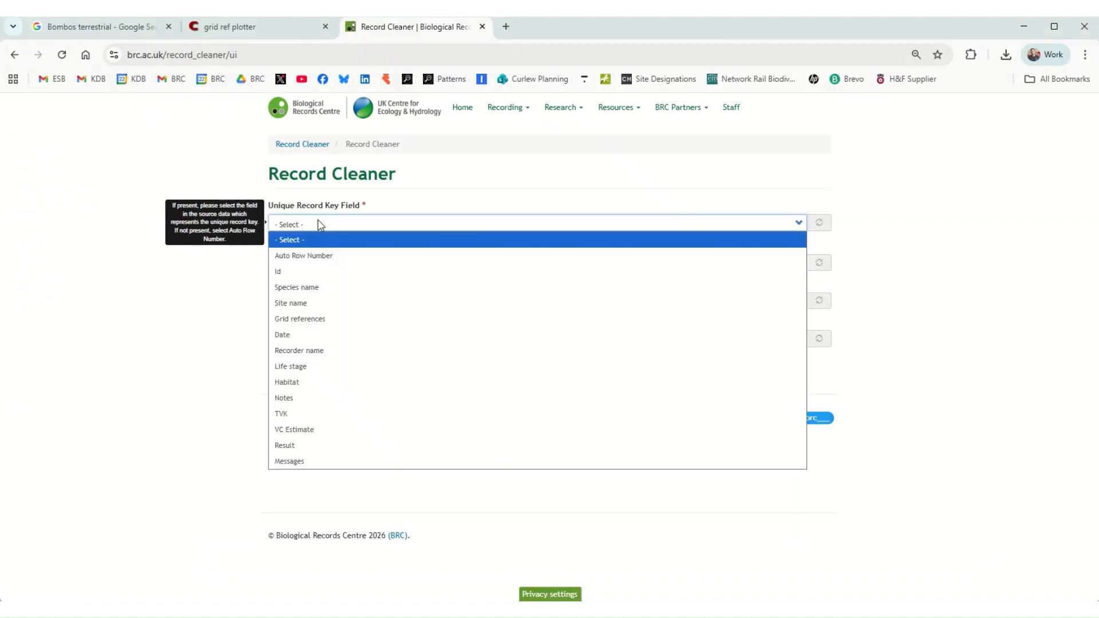
{"action": "left_click", "coordinate": [315, 256]}
{"action": "left_click", "coordinate": [297, 263]}
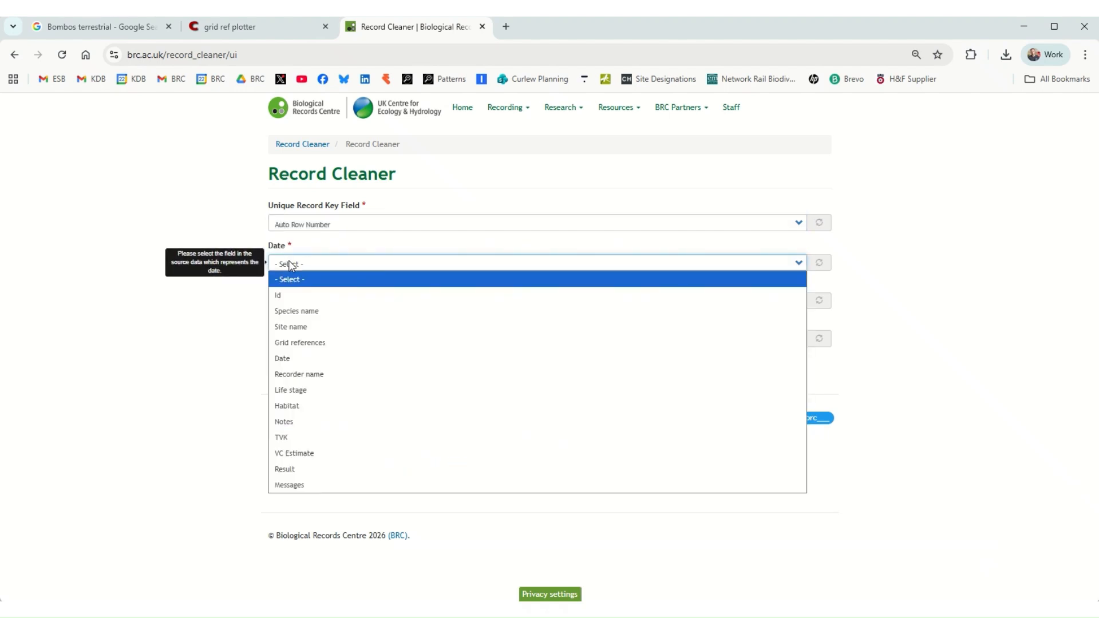
{"action": "left_click", "coordinate": [290, 358]}
{"action": "left_click", "coordinate": [298, 302]}
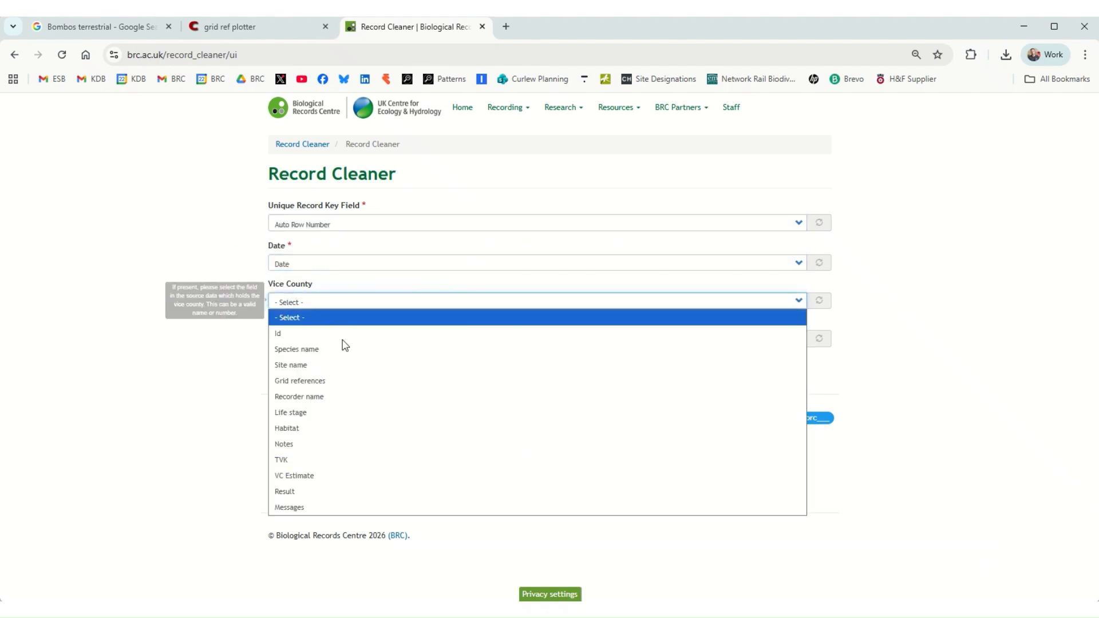
{"action": "left_click", "coordinate": [189, 290]}
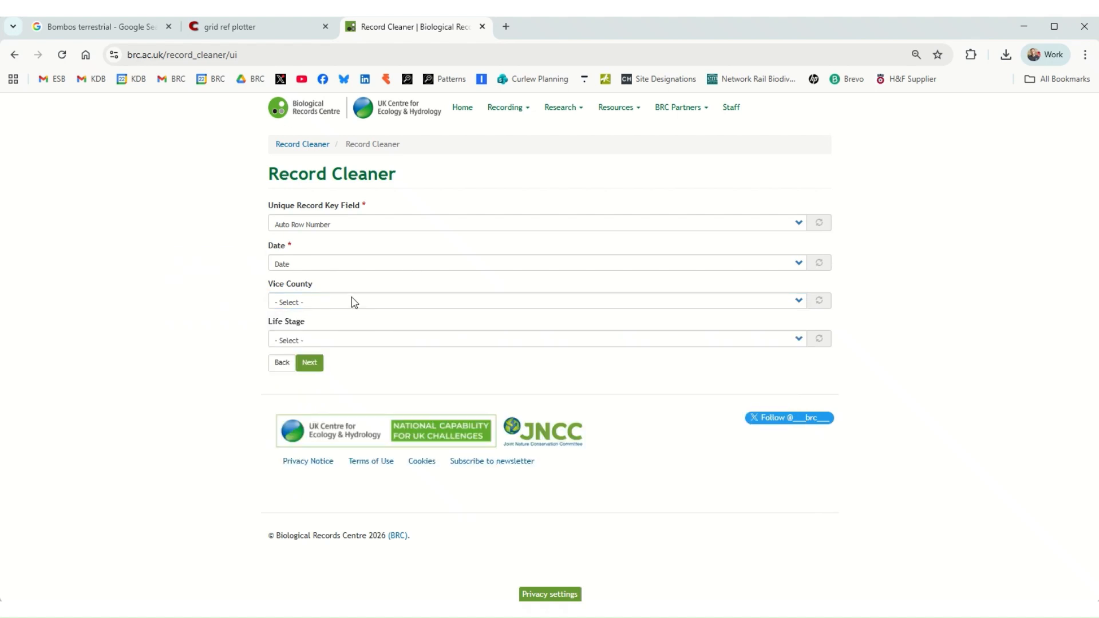
{"action": "left_click", "coordinate": [291, 340]}
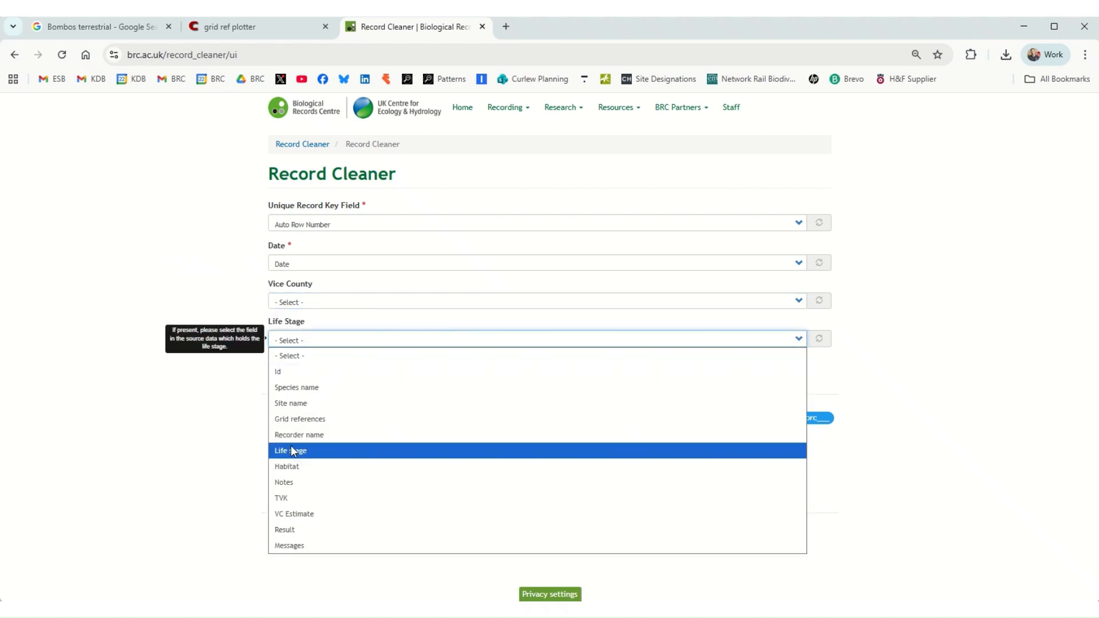
{"action": "left_click", "coordinate": [292, 450]}
{"action": "left_click", "coordinate": [311, 362]}
- Set the taxon field type to Taxon Name, using the Species name column, and continue
{"action": "left_click", "coordinate": [325, 224]}
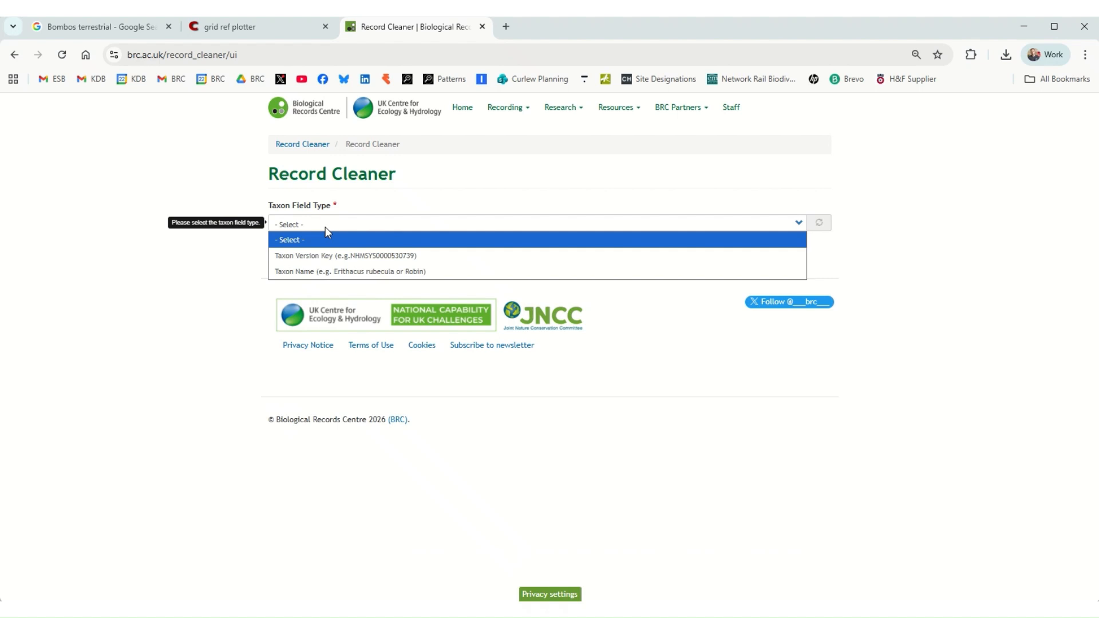
{"action": "left_click", "coordinate": [291, 273]}
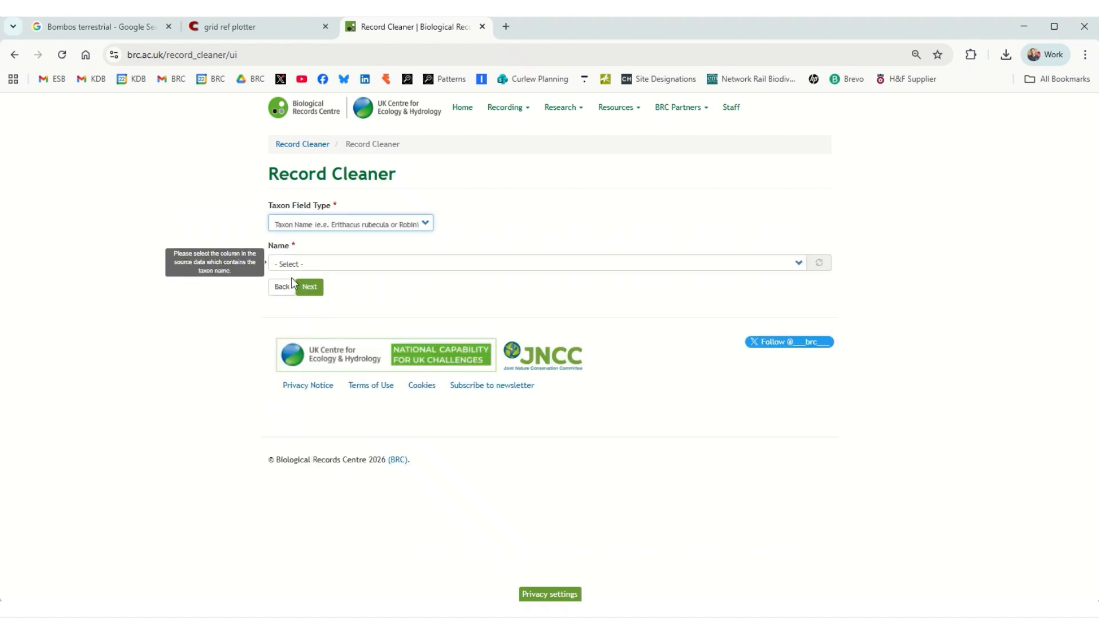
{"action": "left_click", "coordinate": [288, 264]}
{"action": "left_click", "coordinate": [292, 312]}
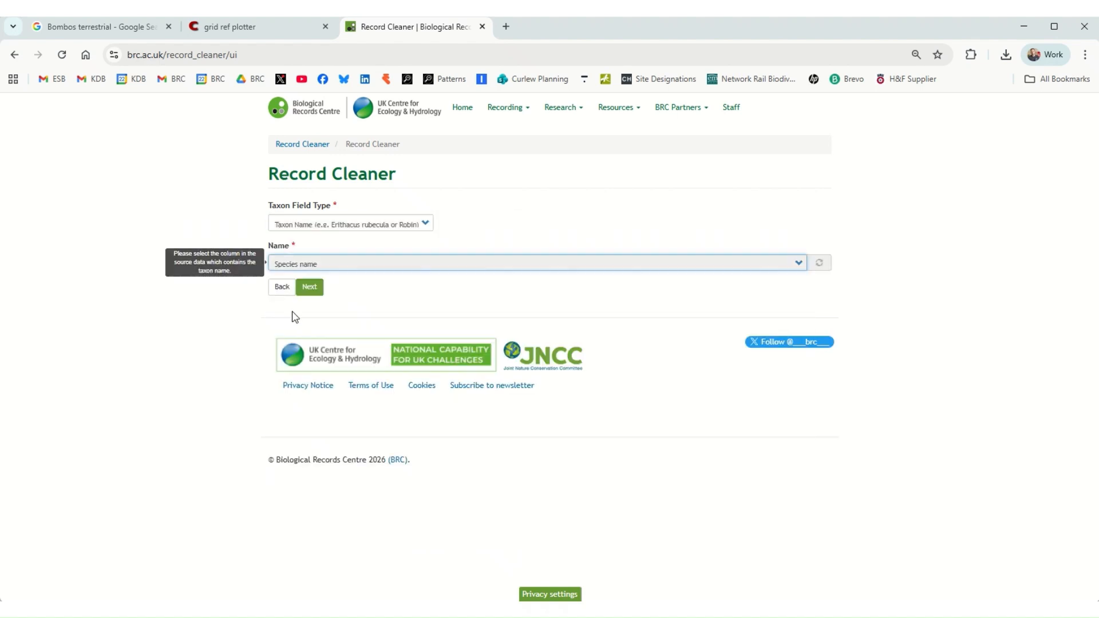
{"action": "left_click", "coordinate": [310, 286]}
- Set the spatial reference to Grid Reference in the British, Irish or CI gridref system, using the Grid references column
{"action": "left_click", "coordinate": [320, 223]}
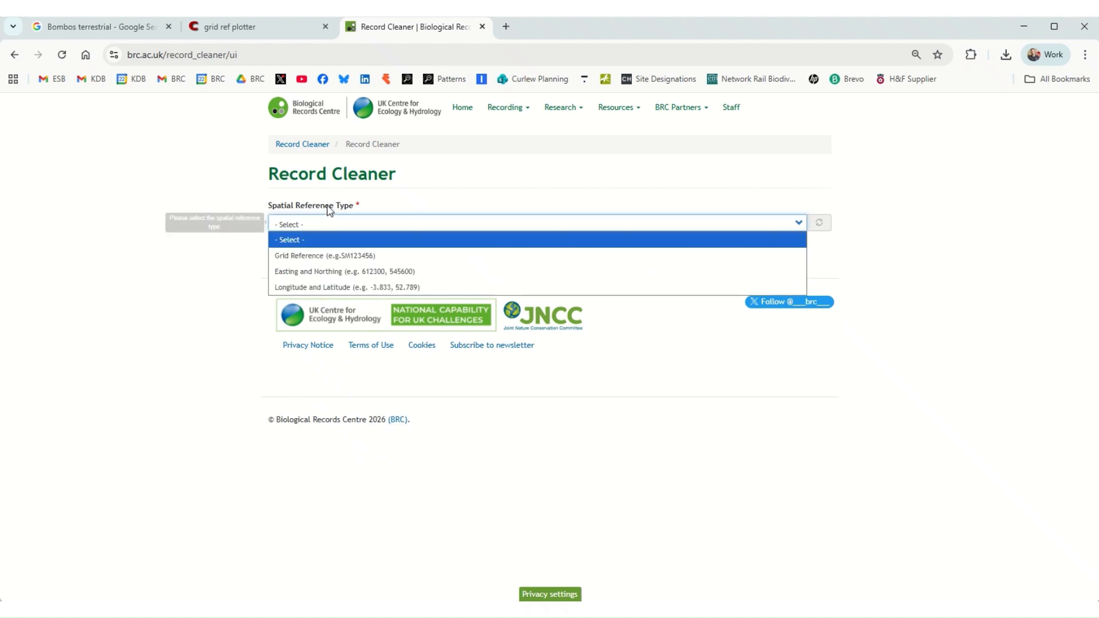
{"action": "left_click", "coordinate": [309, 255]}
{"action": "left_click", "coordinate": [310, 246]}
{"action": "left_click", "coordinate": [314, 257]}
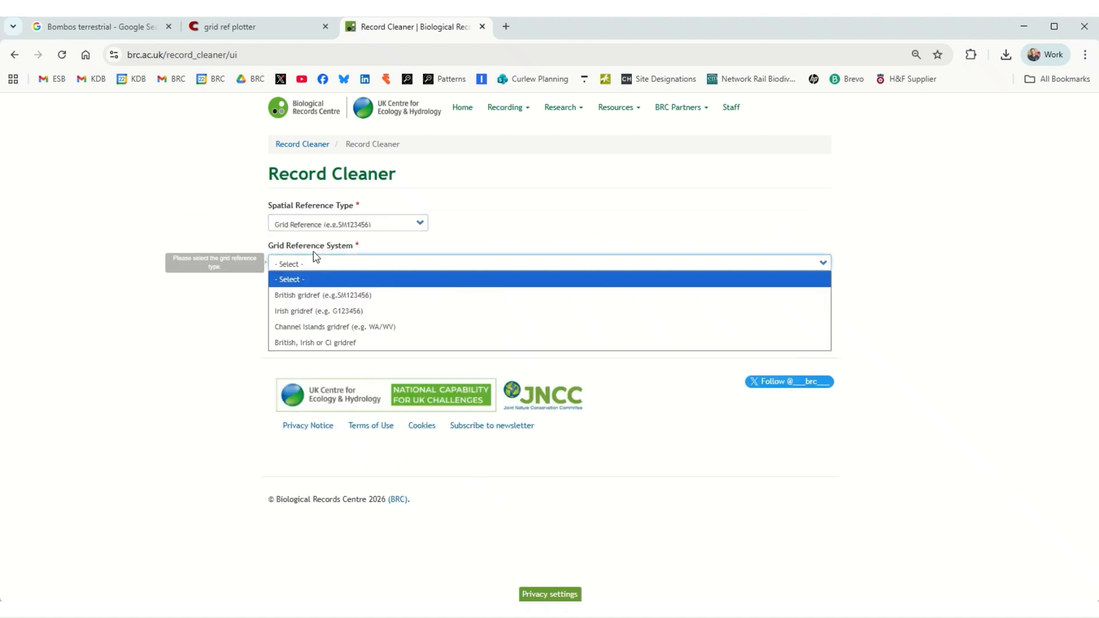
{"action": "left_click", "coordinate": [287, 342]}
{"action": "left_click", "coordinate": [321, 298]}
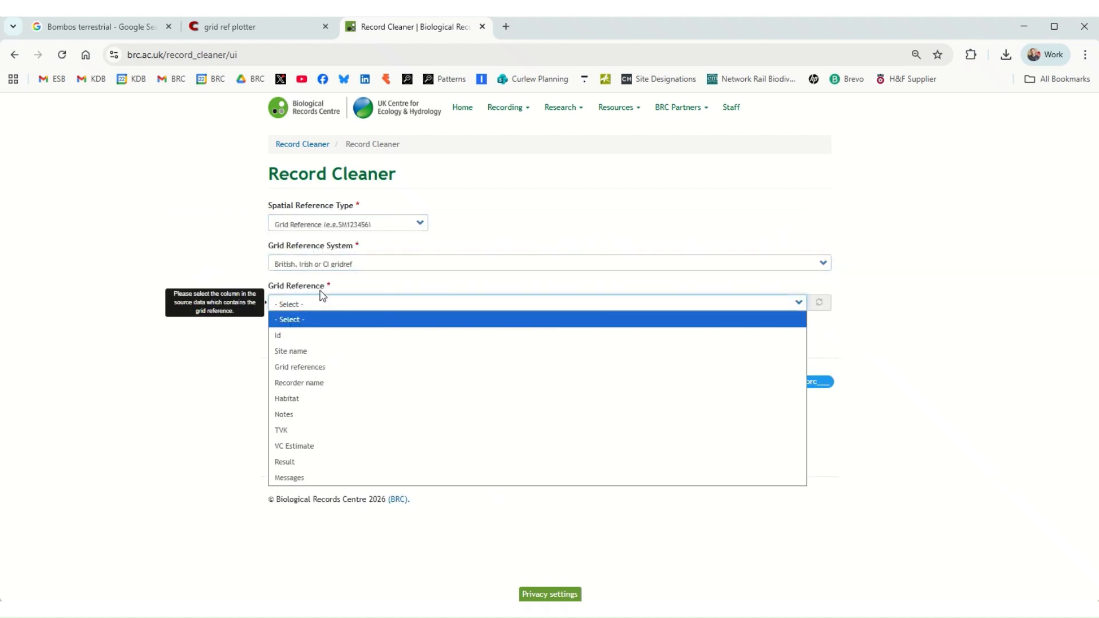
{"action": "left_click", "coordinate": [308, 366]}
{"action": "left_click", "coordinate": [309, 324]}
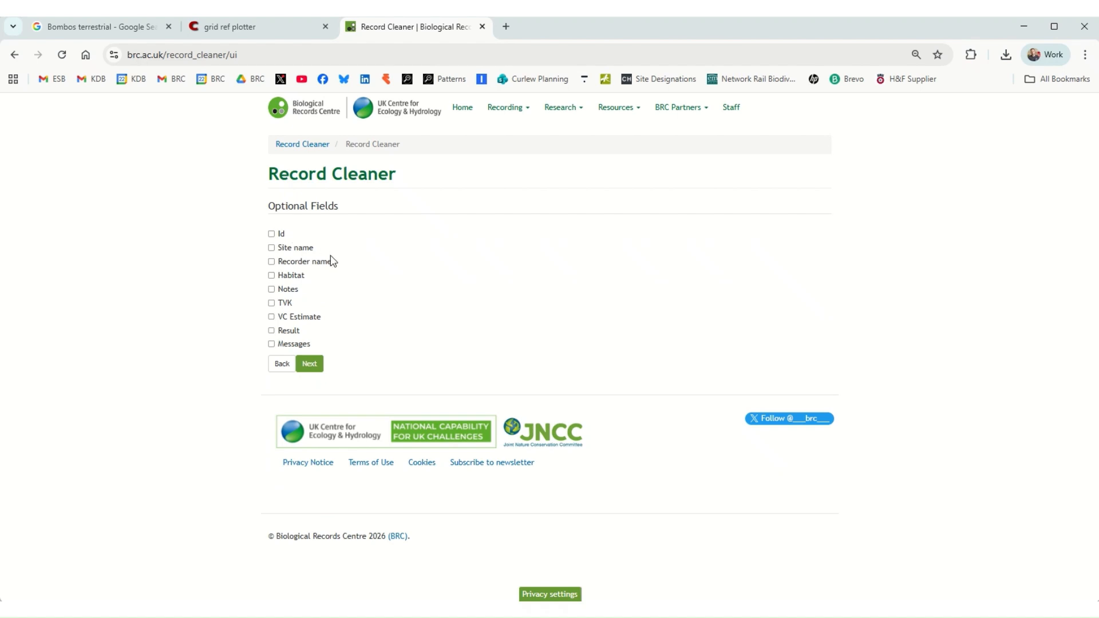
- Include Site name, Recorder name, Habitat and Notes as optional fields and run the validation with these settings
{"action": "left_click", "coordinate": [271, 247]}
{"action": "left_click", "coordinate": [271, 262]}
{"action": "left_click", "coordinate": [271, 275]}
{"action": "left_click", "coordinate": [271, 288]}
{"action": "left_click", "coordinate": [308, 365]}
{"action": "left_click", "coordinate": [308, 365]}
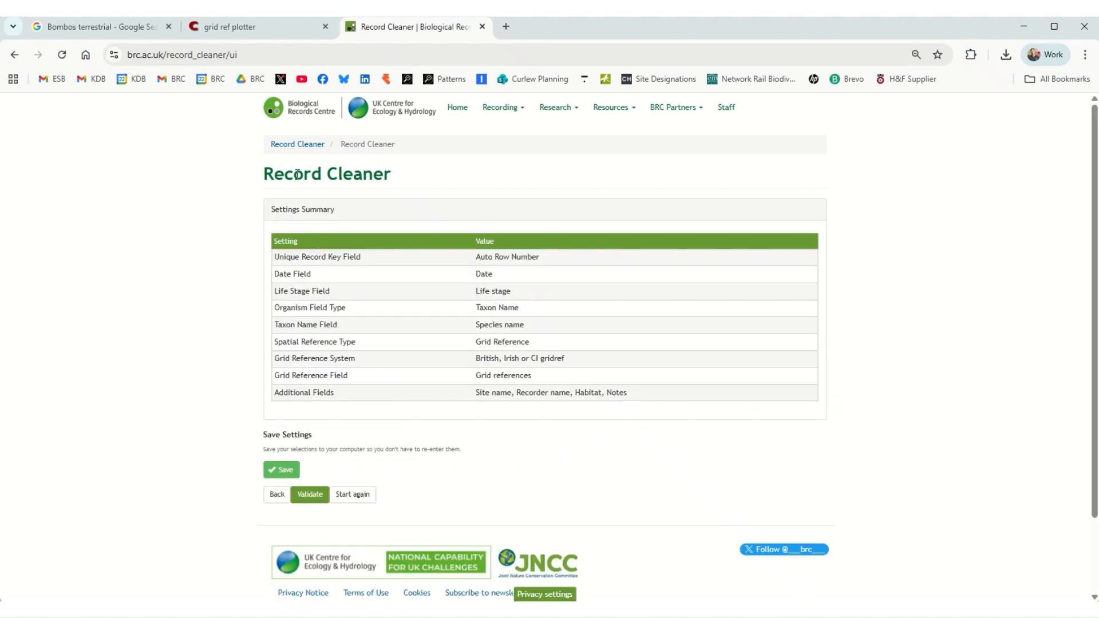
{"action": "left_click", "coordinate": [309, 498]}
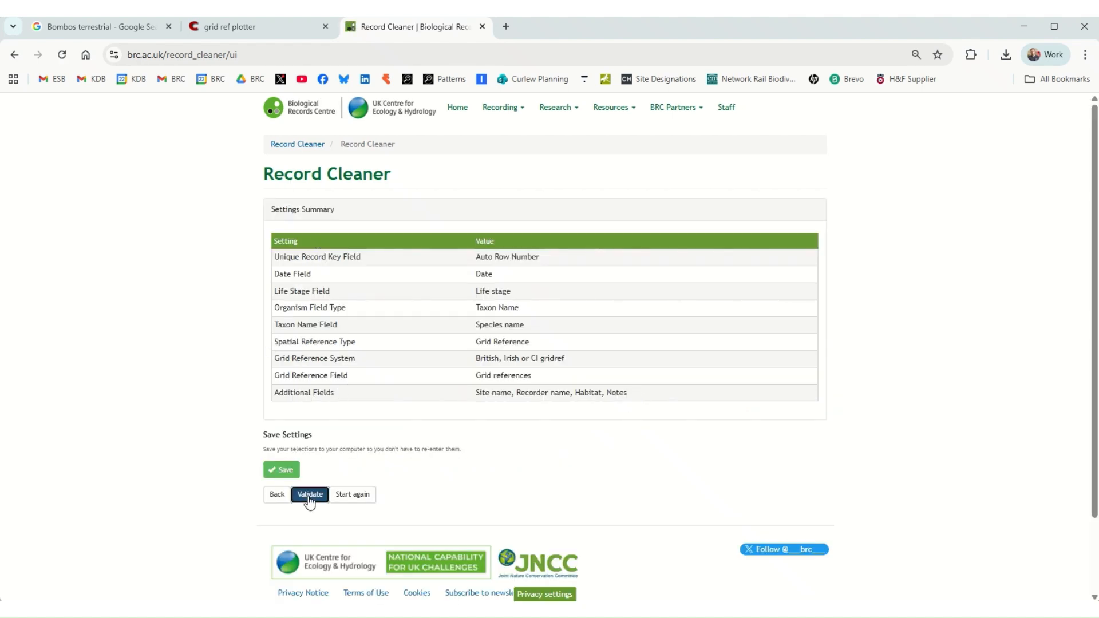